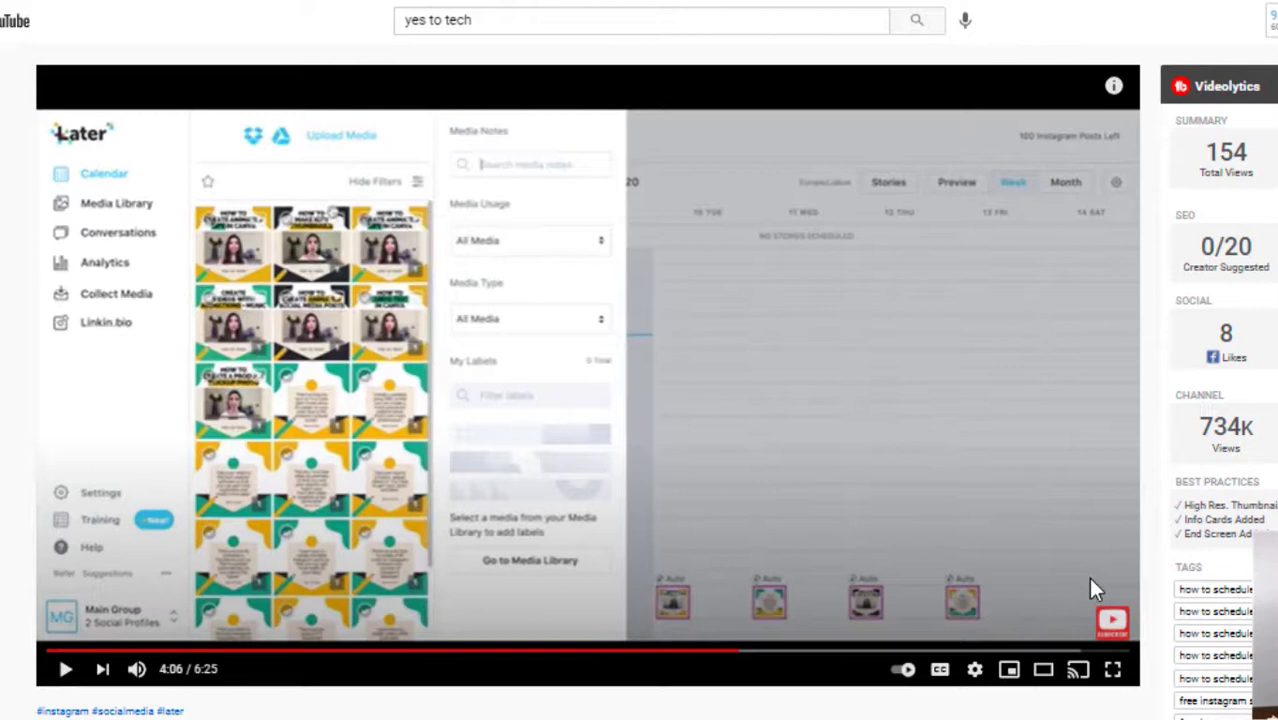
Step: Bring up the Yes To Tech subscribe card on the playing video's watermark
mouse_move(1110, 615)
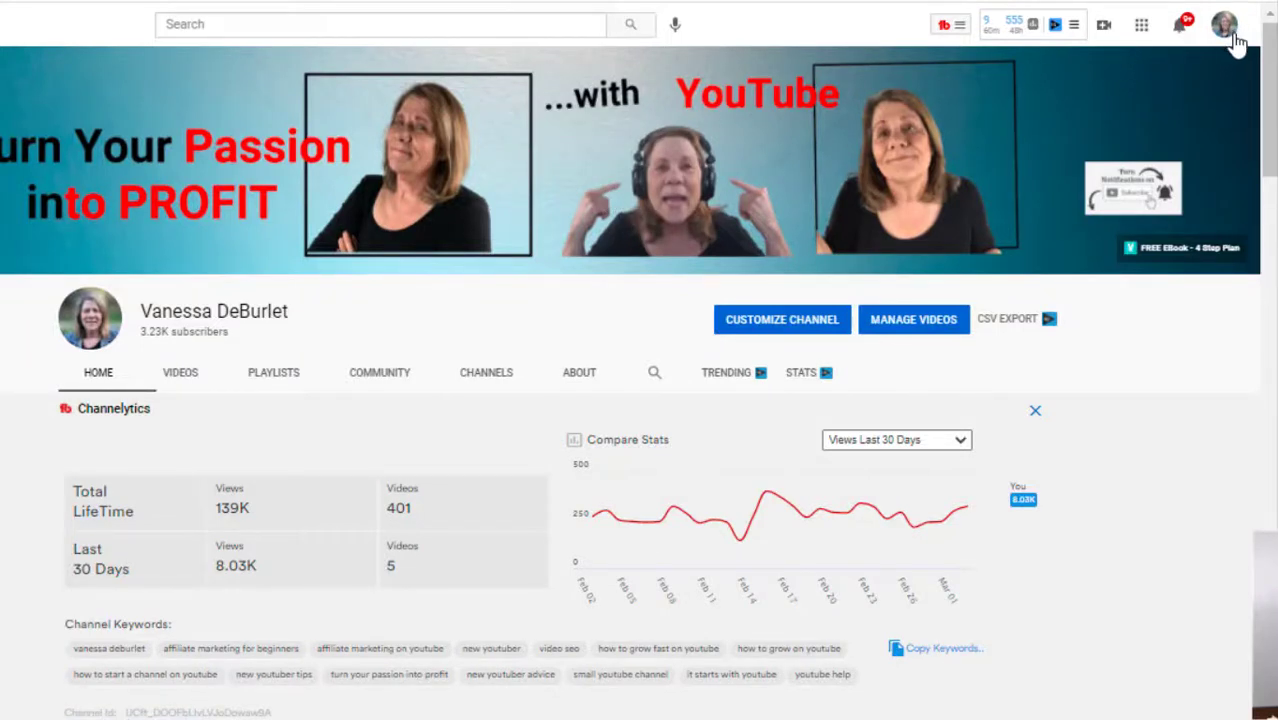
click(1226, 26)
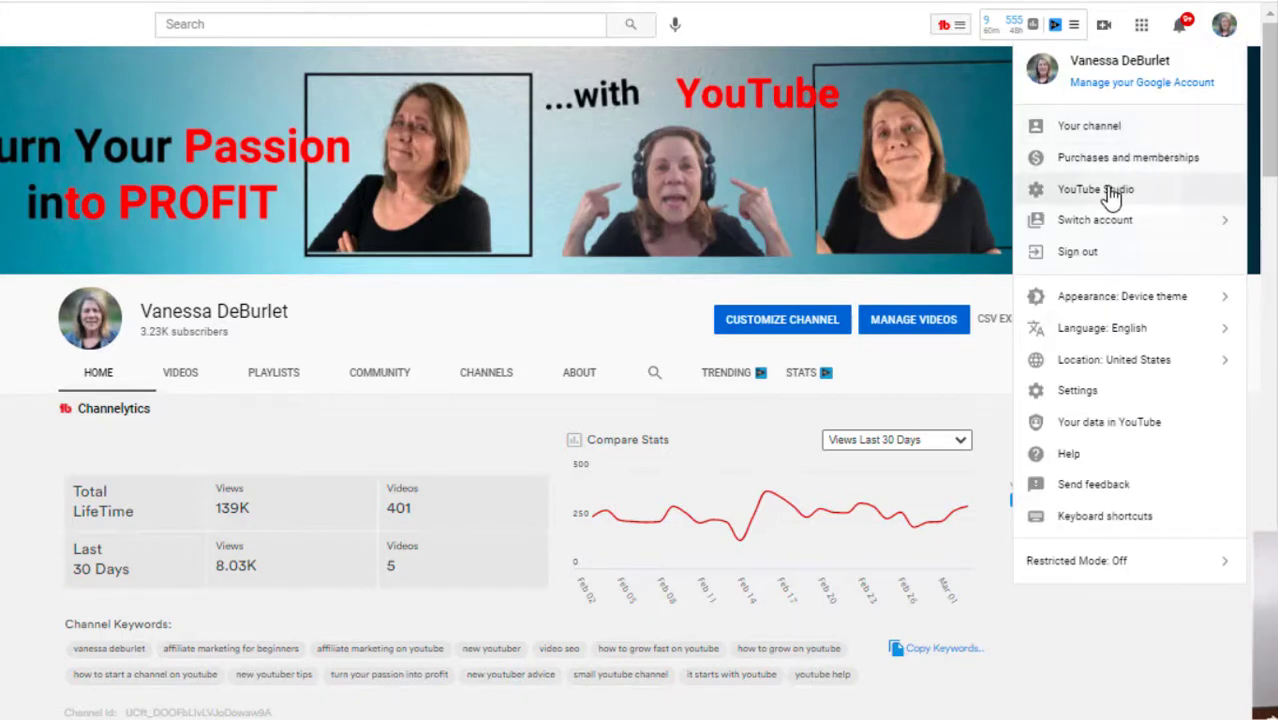
click(520, 326)
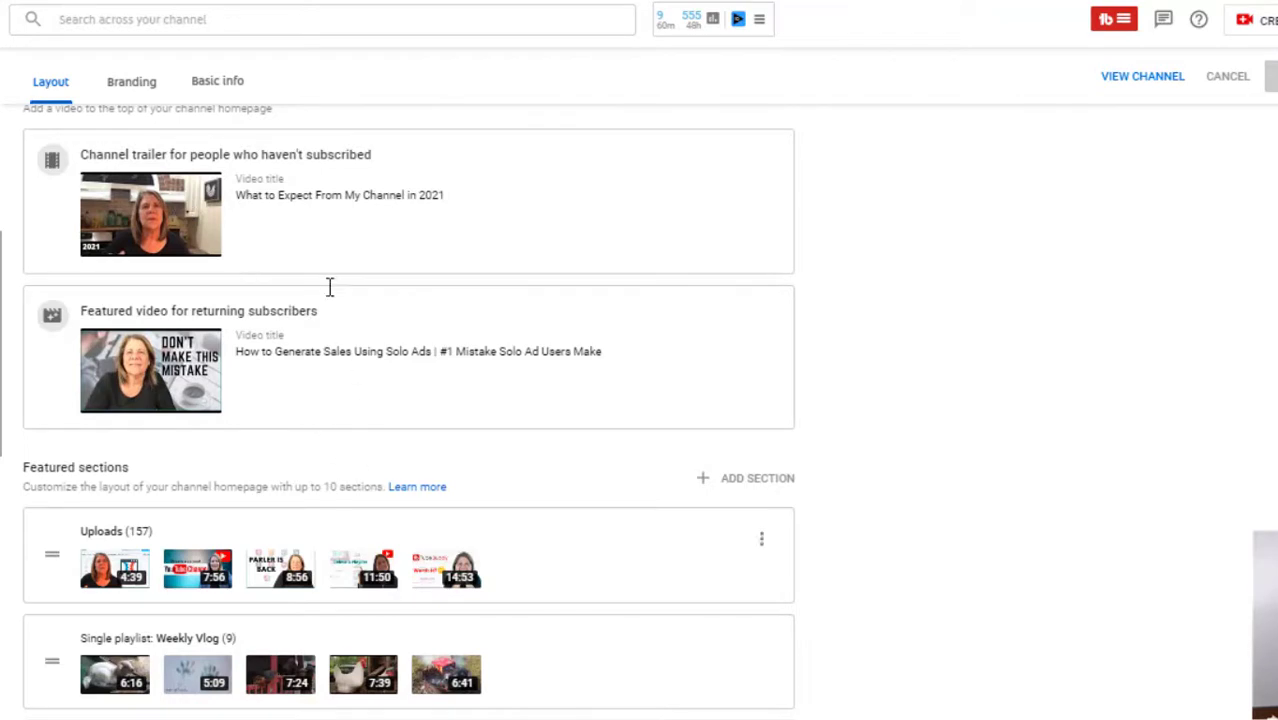
click(125, 99)
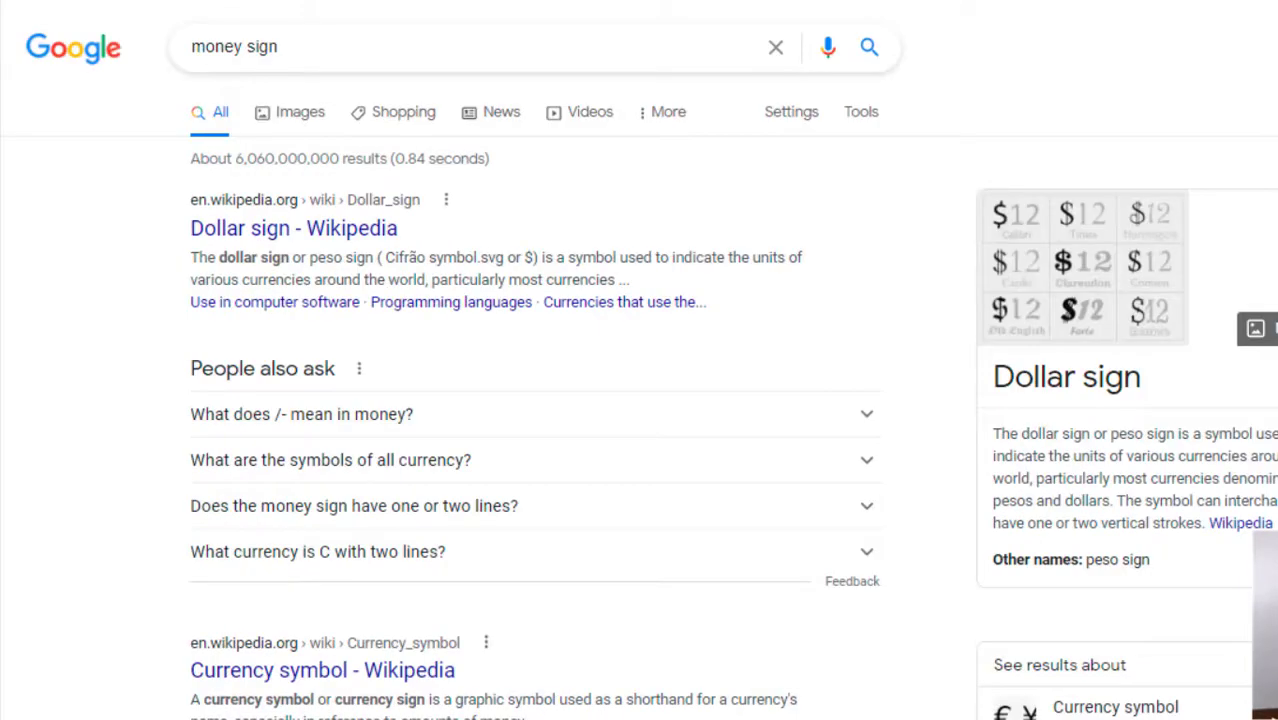
Step: Switch the 'money sign' search to image results and browse the thumbnails
click(300, 117)
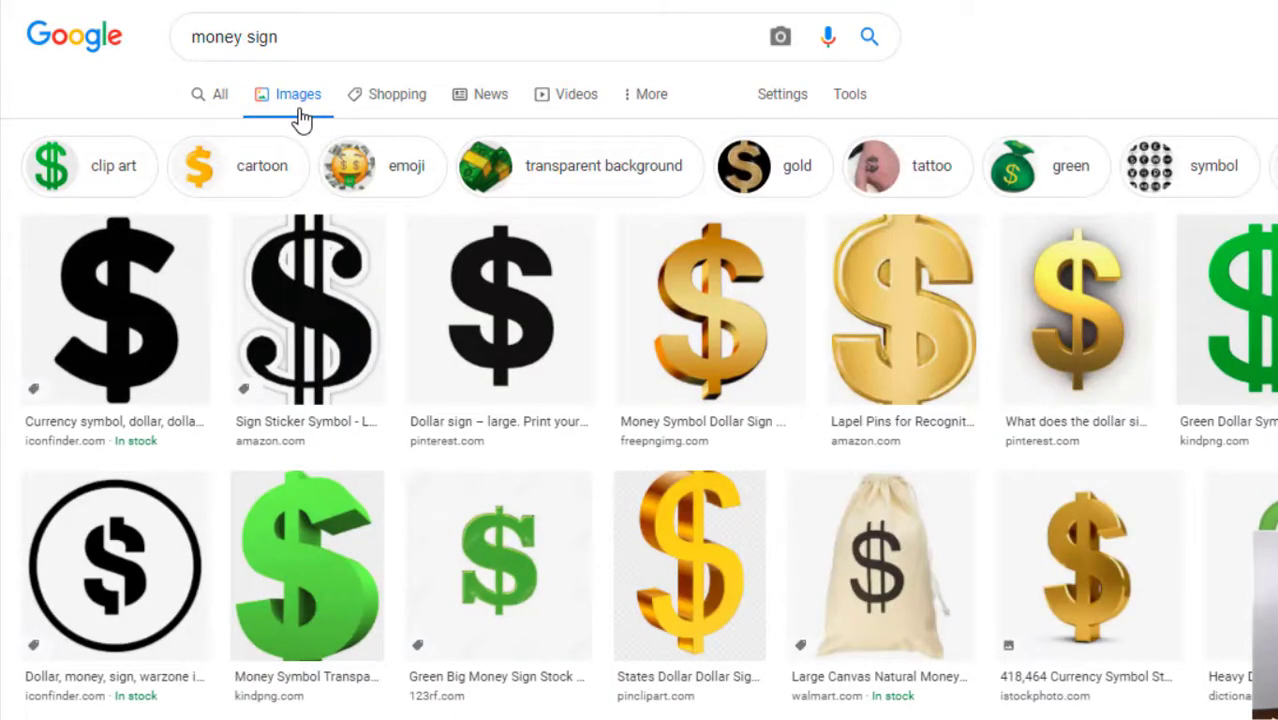
click(300, 117)
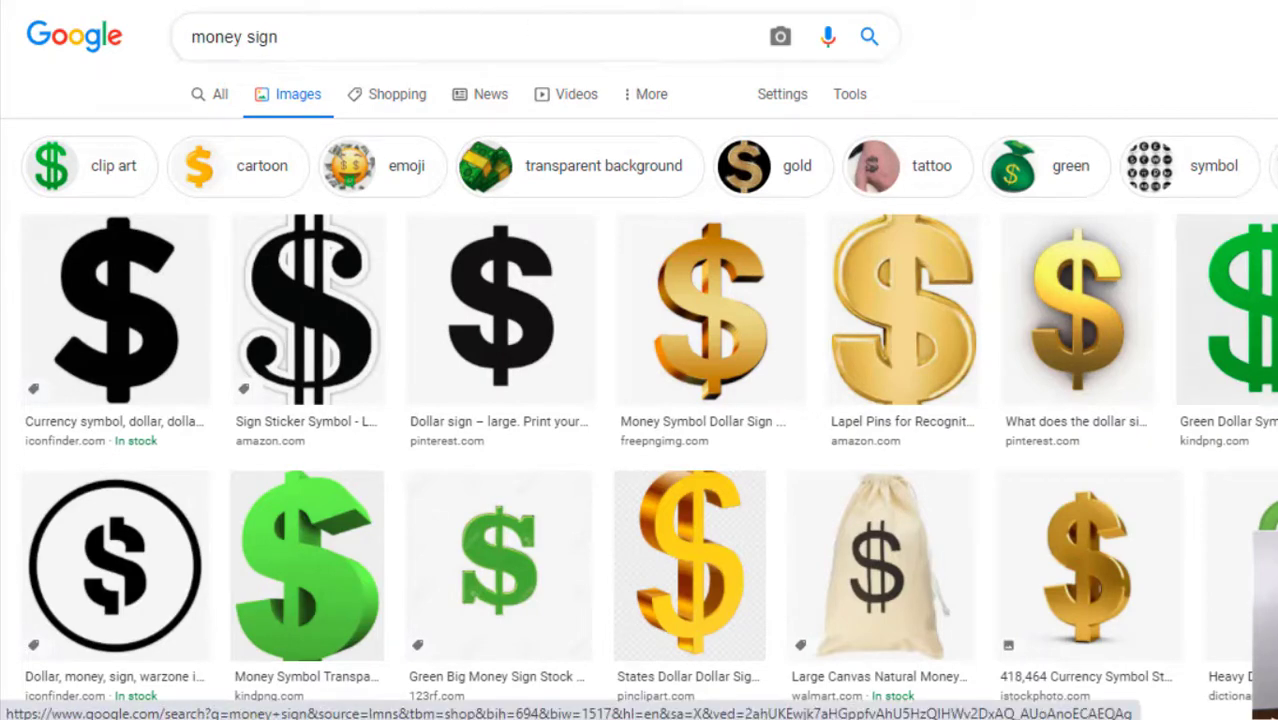
scroll(640, 400, down, 4)
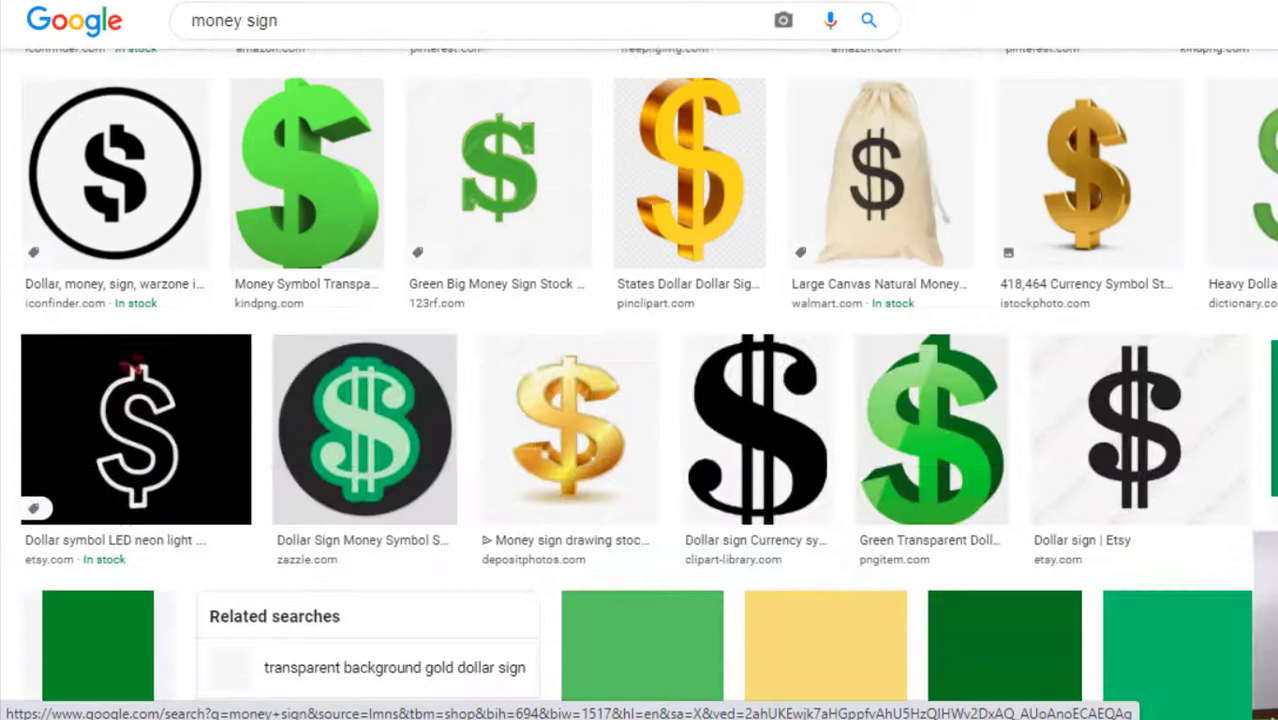
scroll(640, 400, up, 4)
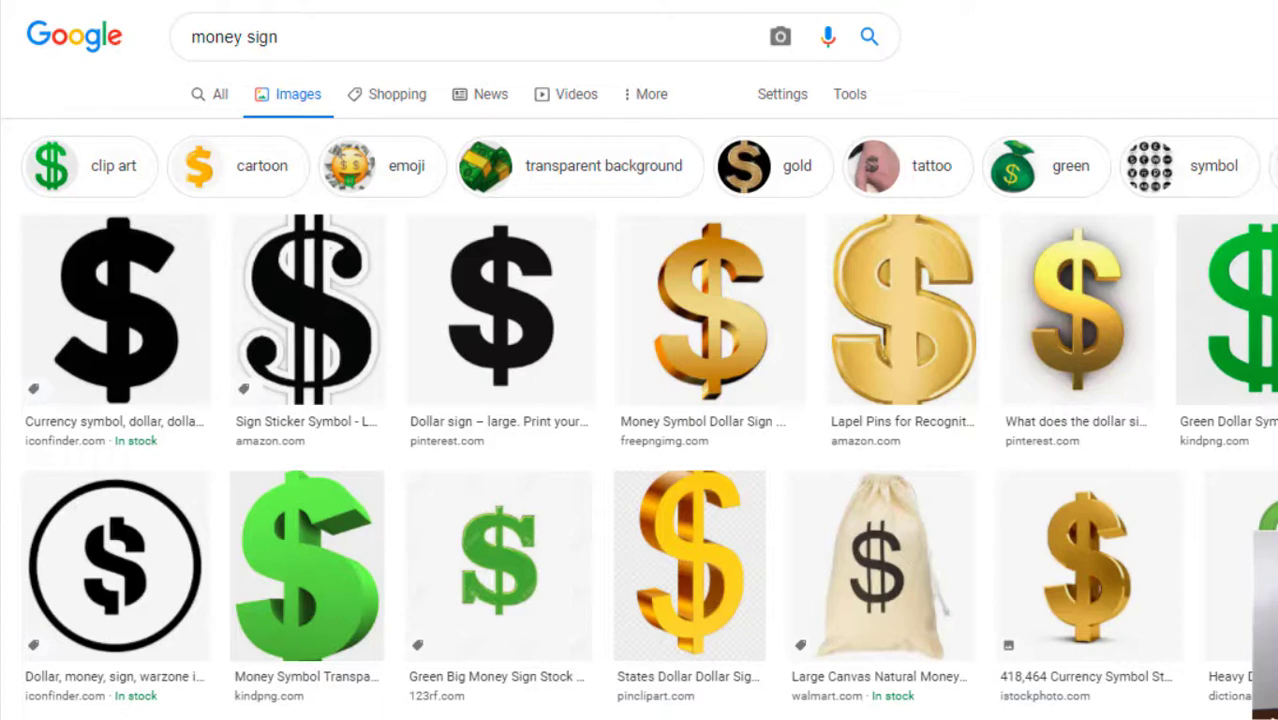
Step: Use Advanced search to restrict 'money sign' images to Creative Commons licenses
click(775, 106)
click(801, 208)
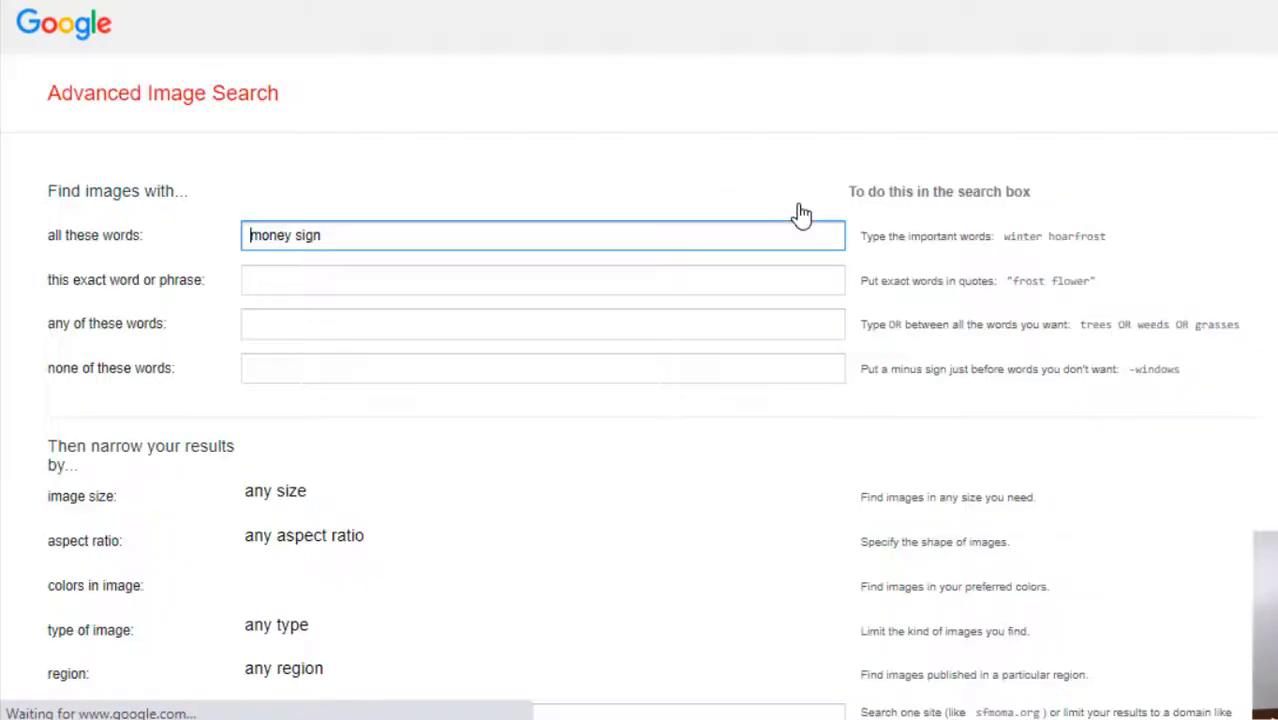
scroll(588, 496, down, 5)
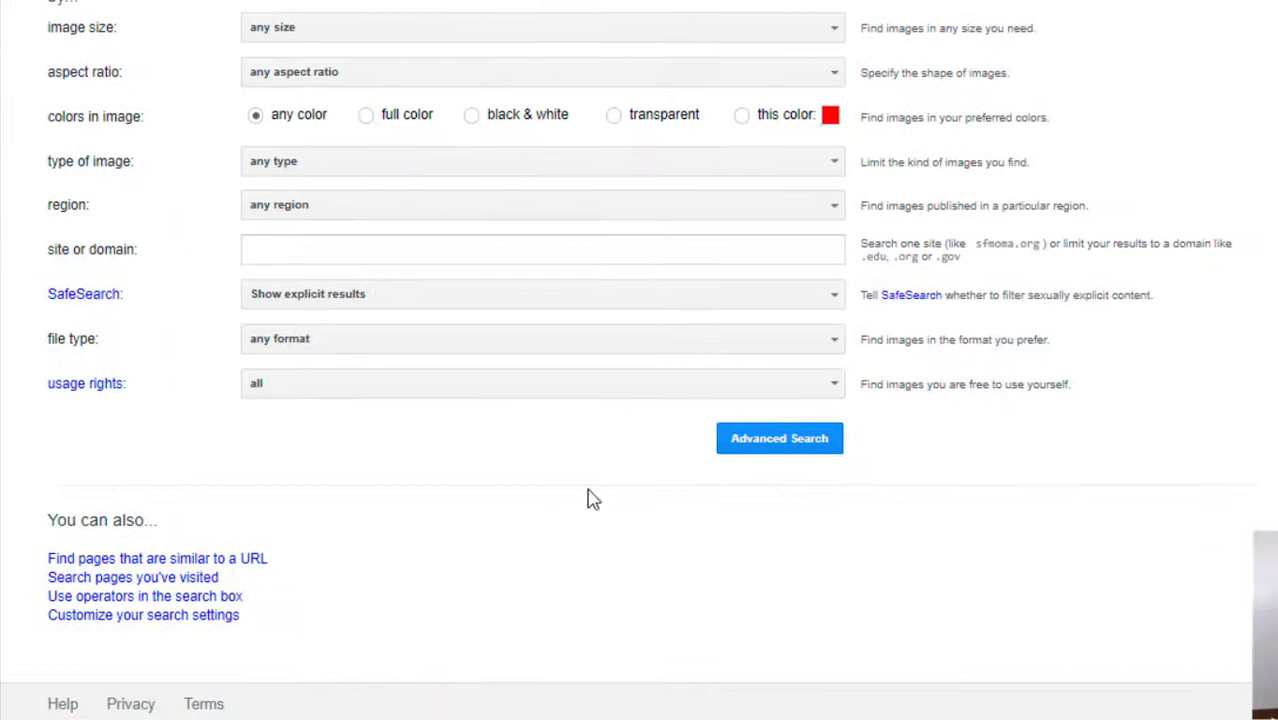
click(418, 386)
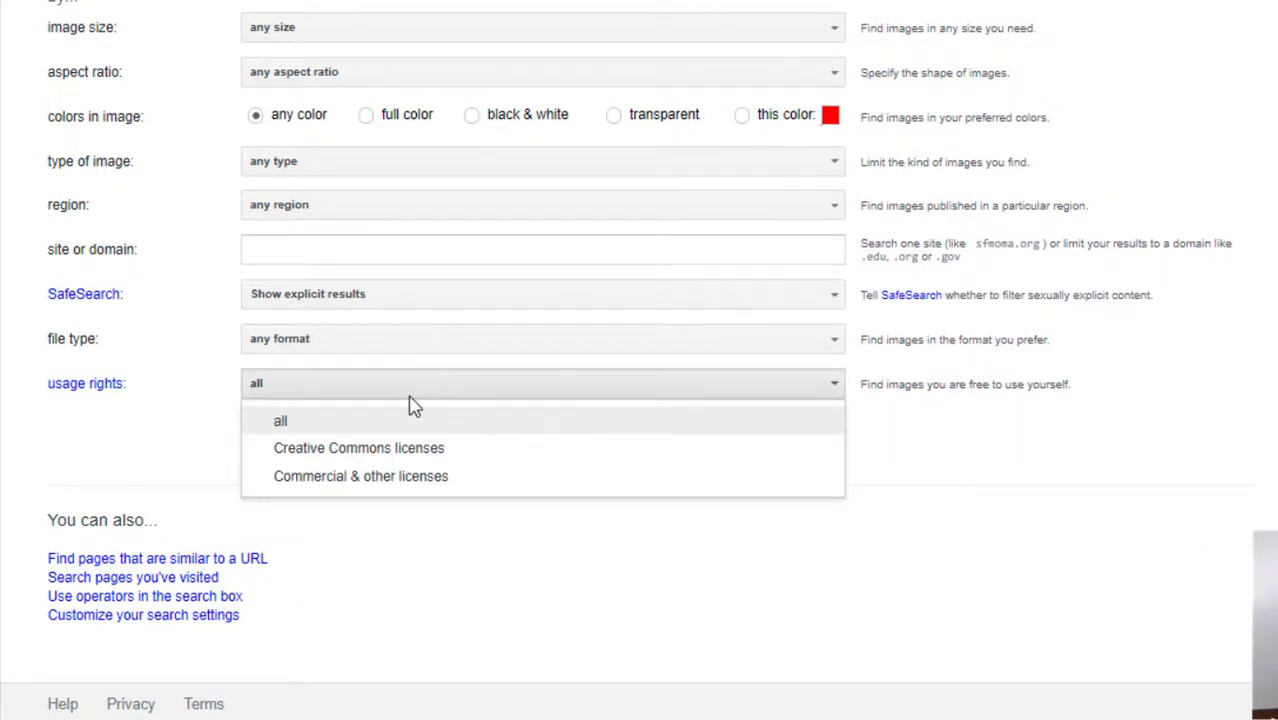
click(392, 455)
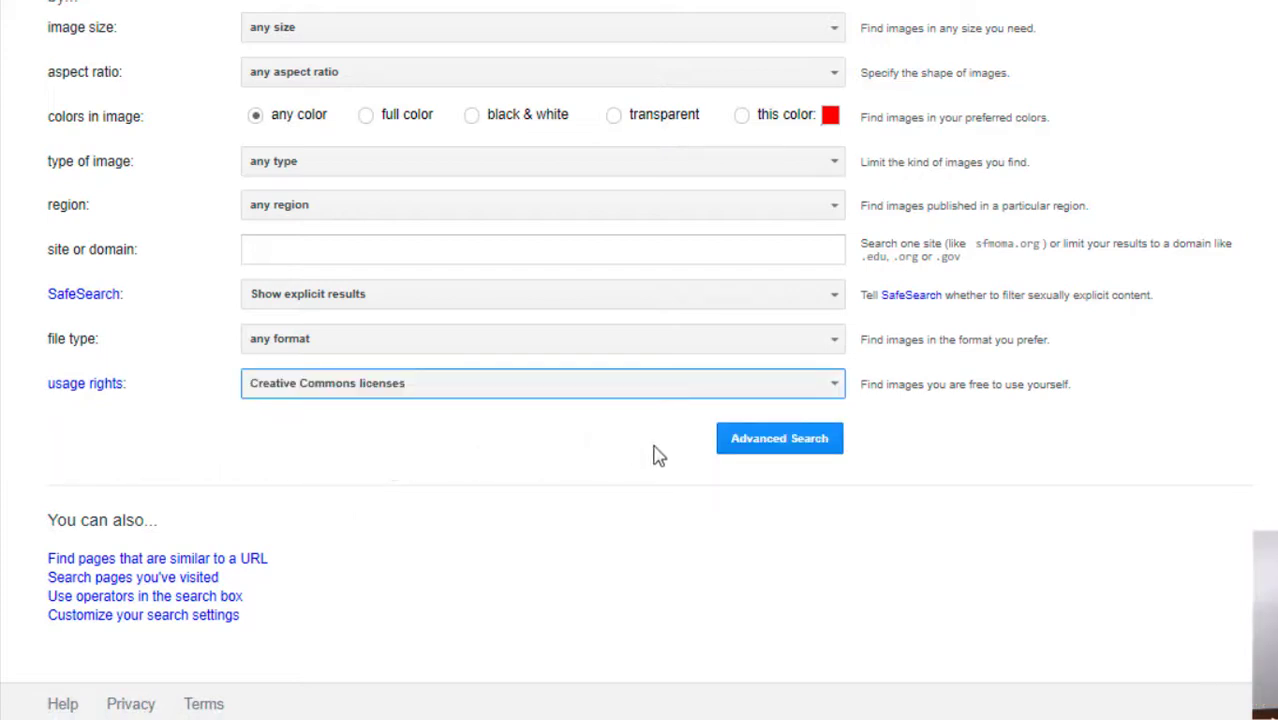
click(787, 452)
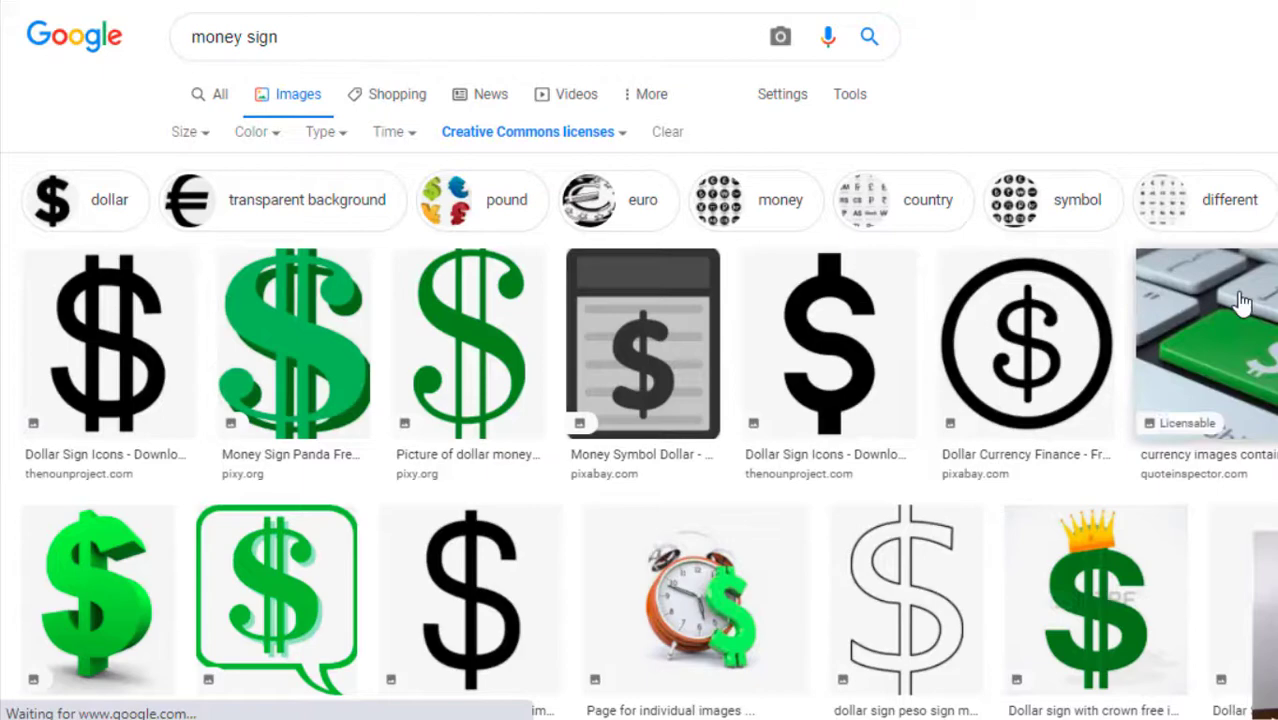
Step: Refine the image search to 'money sign bag' and browse the money bag results
scroll(640, 400, down, 6)
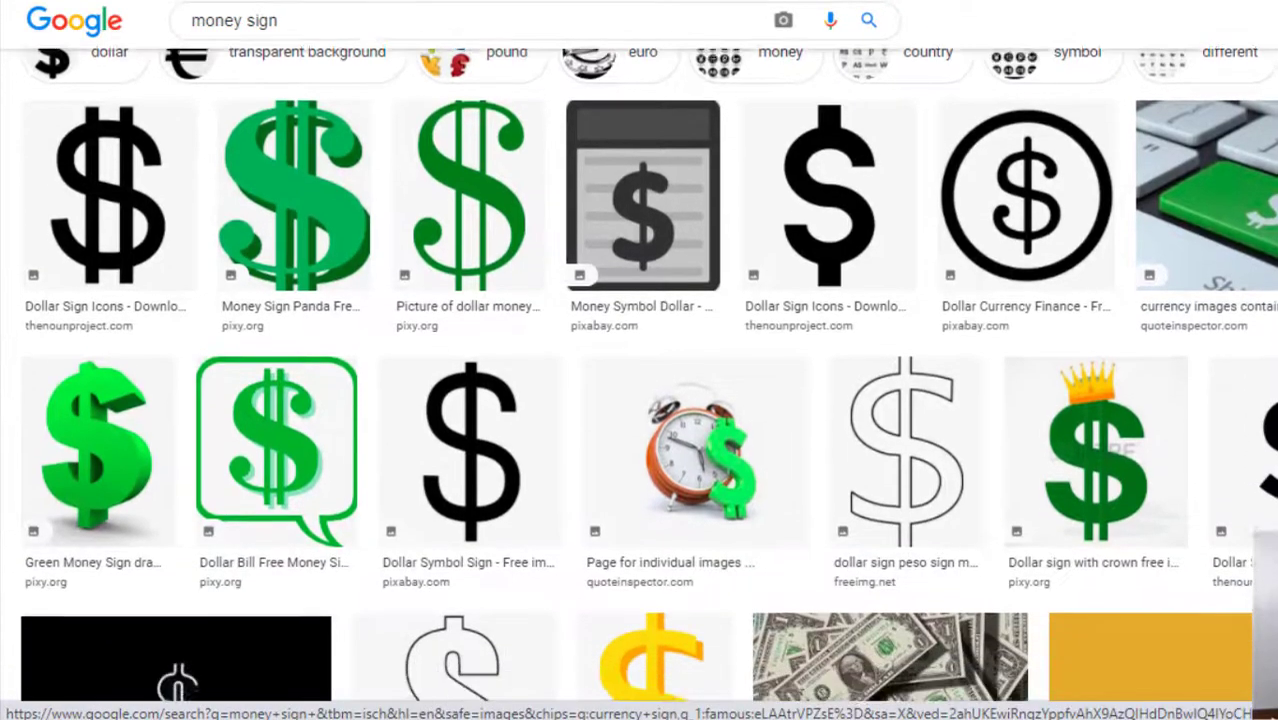
scroll(640, 380, down, 5)
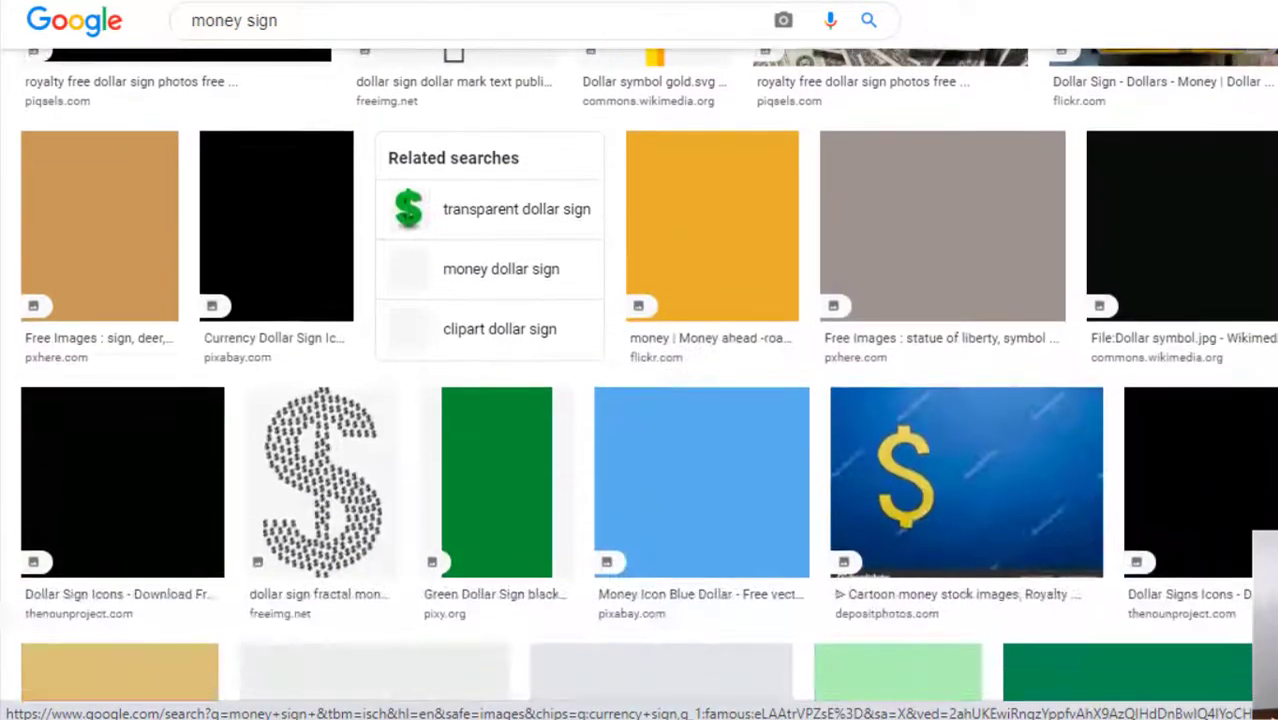
scroll(640, 380, down, 4)
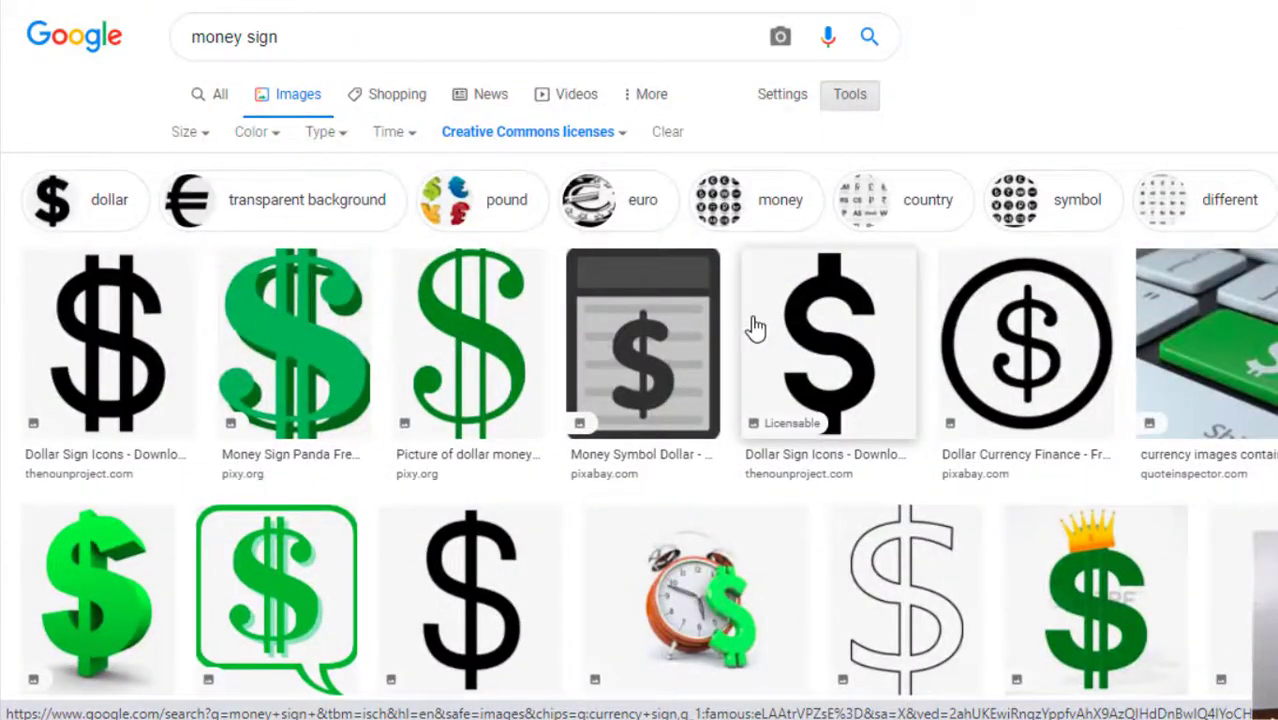
click(329, 42)
text(bag)
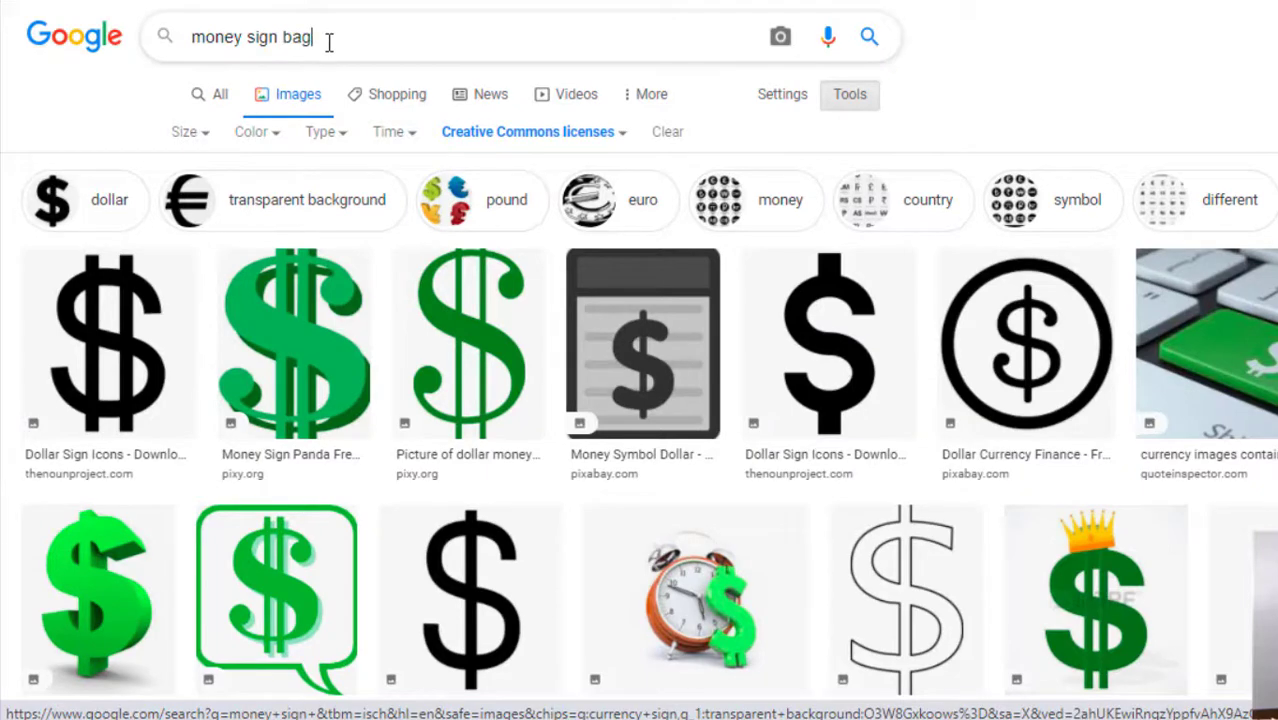
key(Return)
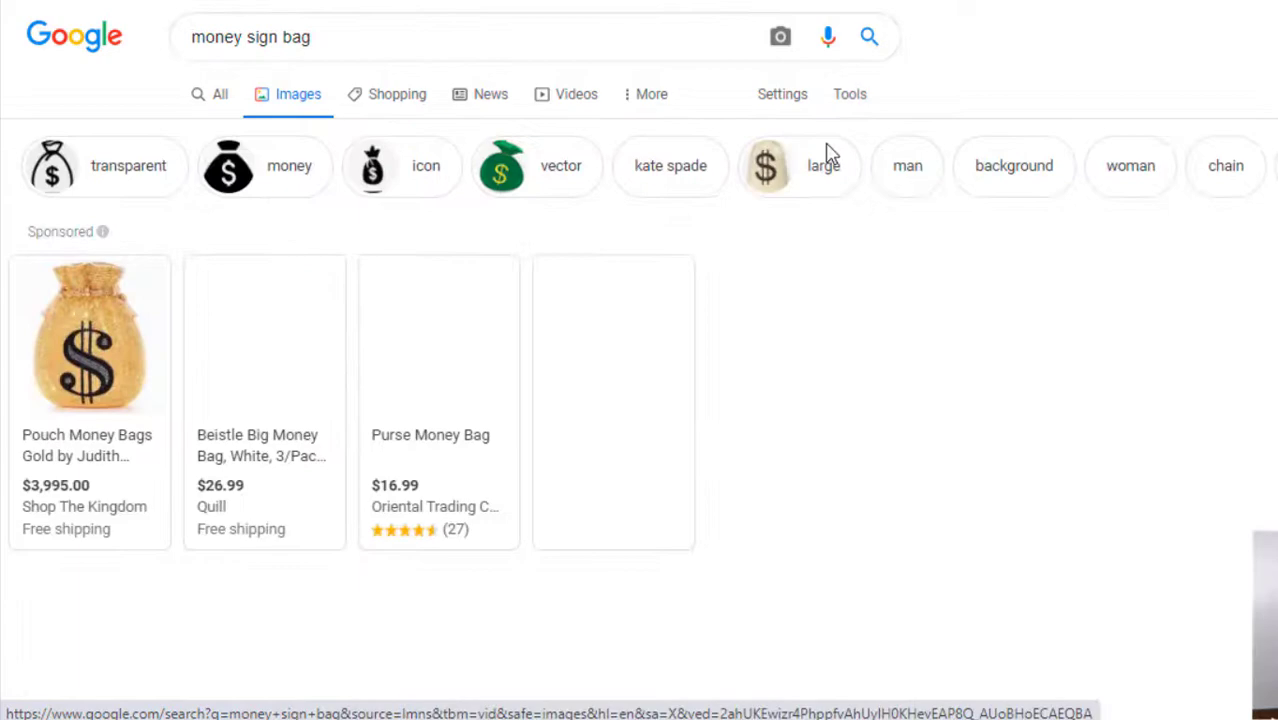
scroll(1270, 342, down, 10)
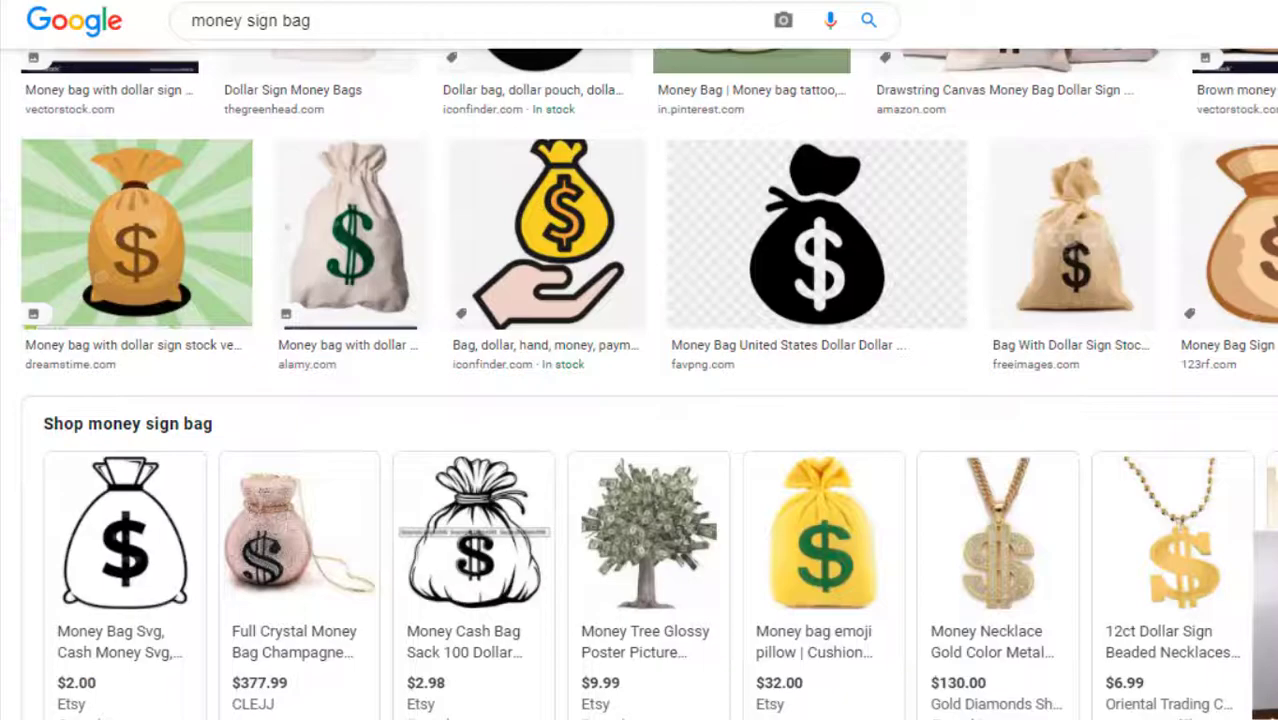
scroll(640, 384, up, 5)
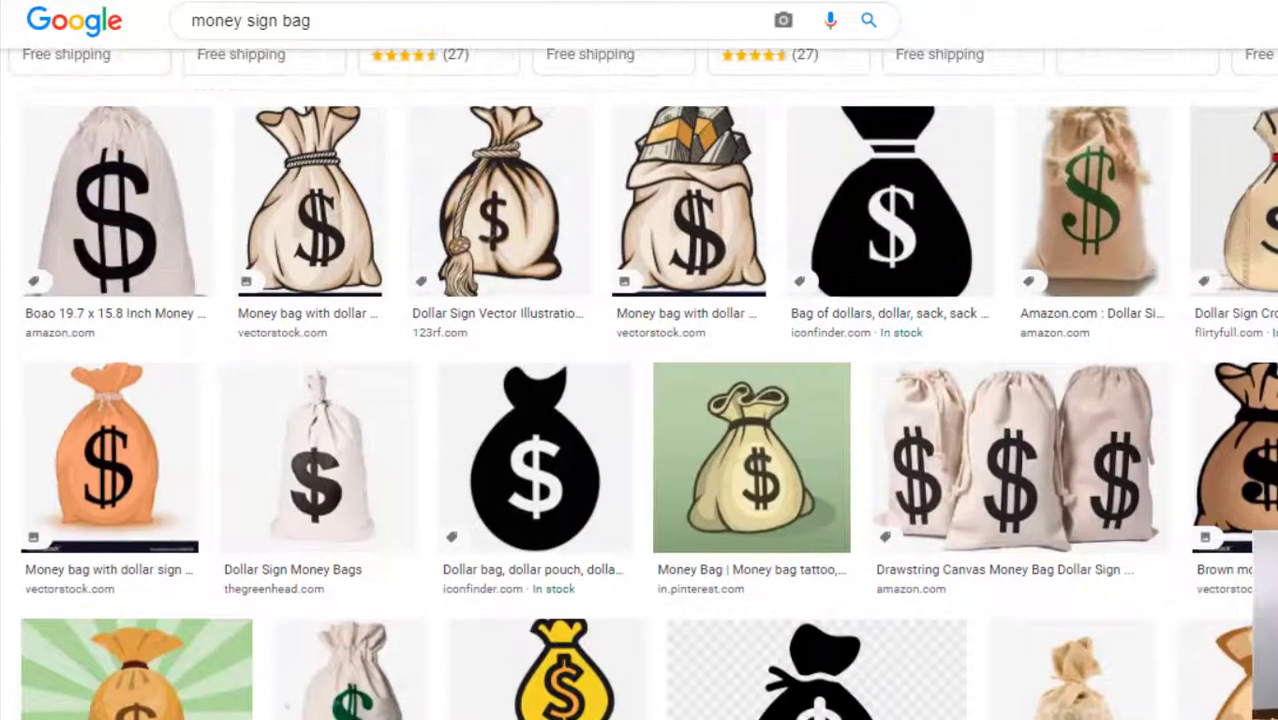
scroll(640, 384, up, 1)
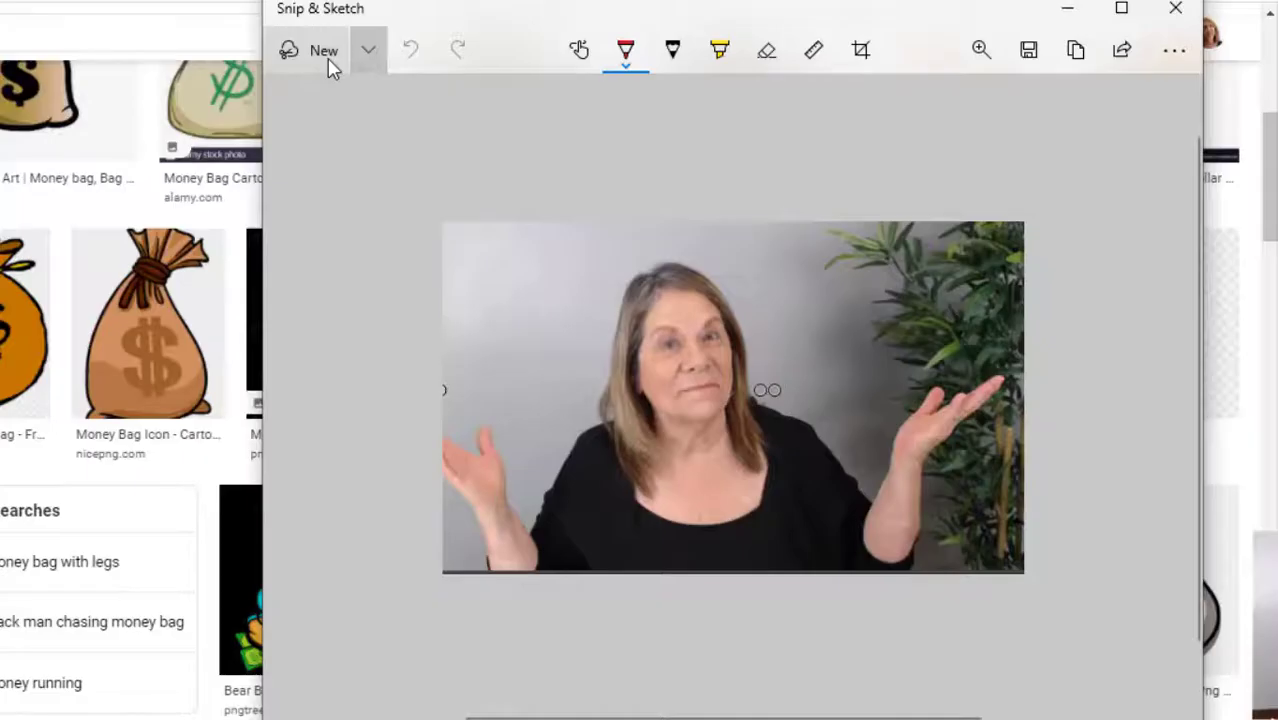
Step: Snip a rectangle around the green money bag cartoon in the results
click(326, 55)
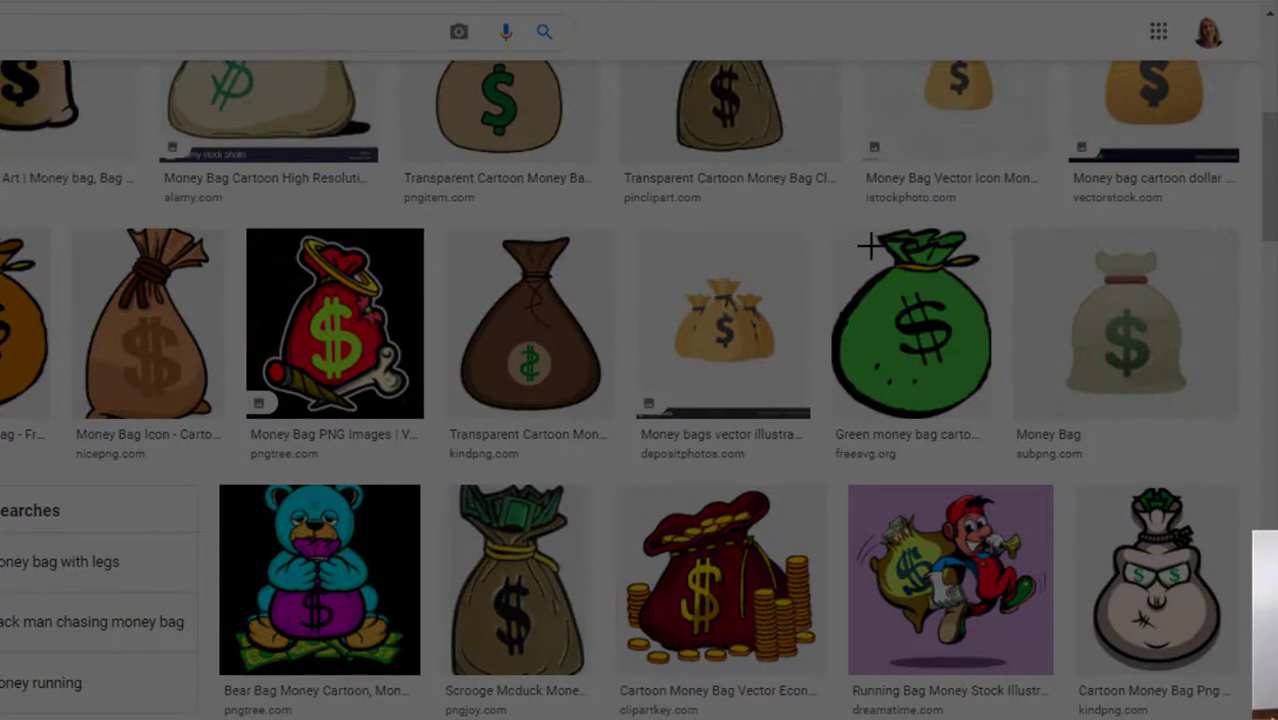
mouse_move(811, 212)
mouse_down()
mouse_move(828, 414)
mouse_move(1009, 421)
mouse_up()
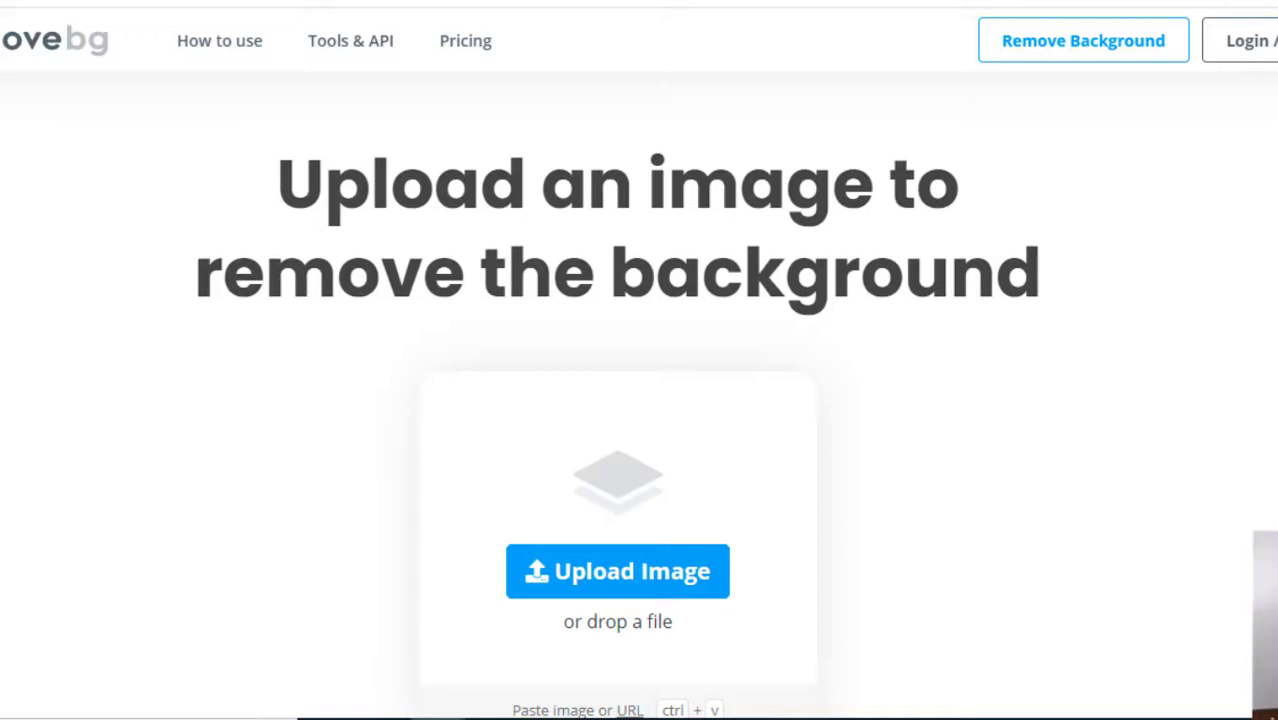
Step: Upload 'money bag logo' to remove.bg and download the background-free PNG
click(640, 572)
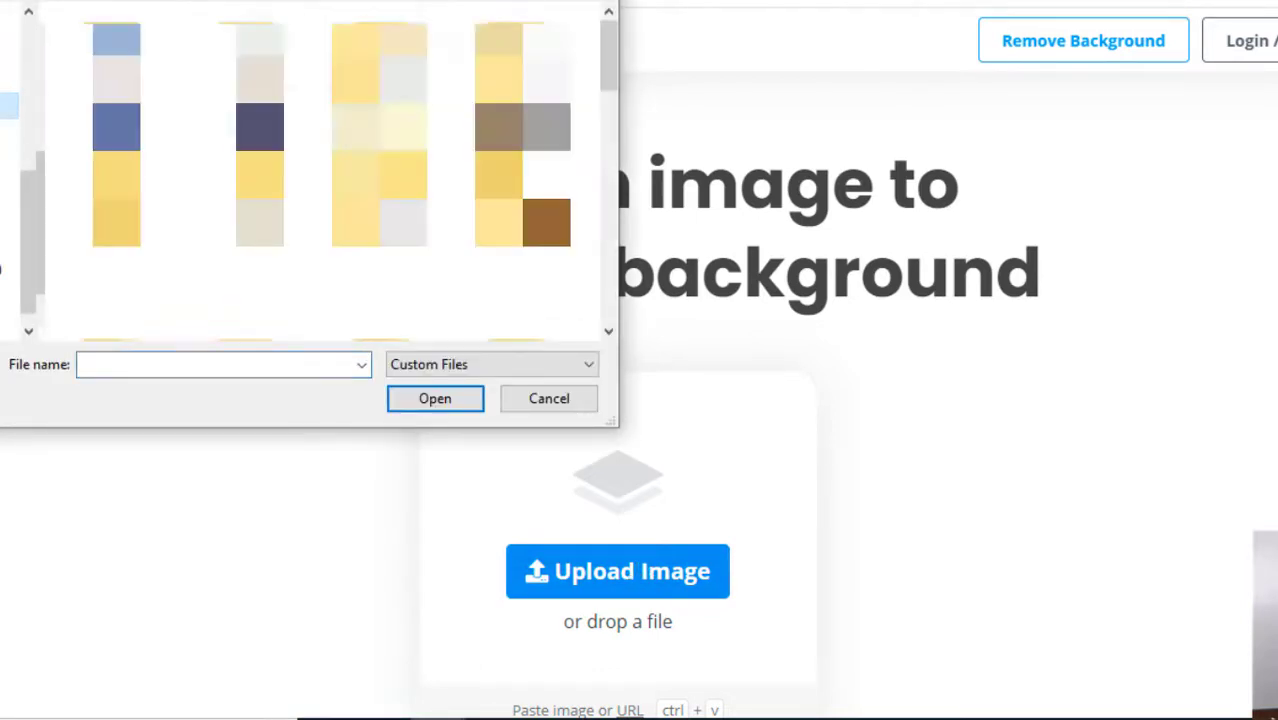
drag(619, 48, 606, 236)
click(115, 222)
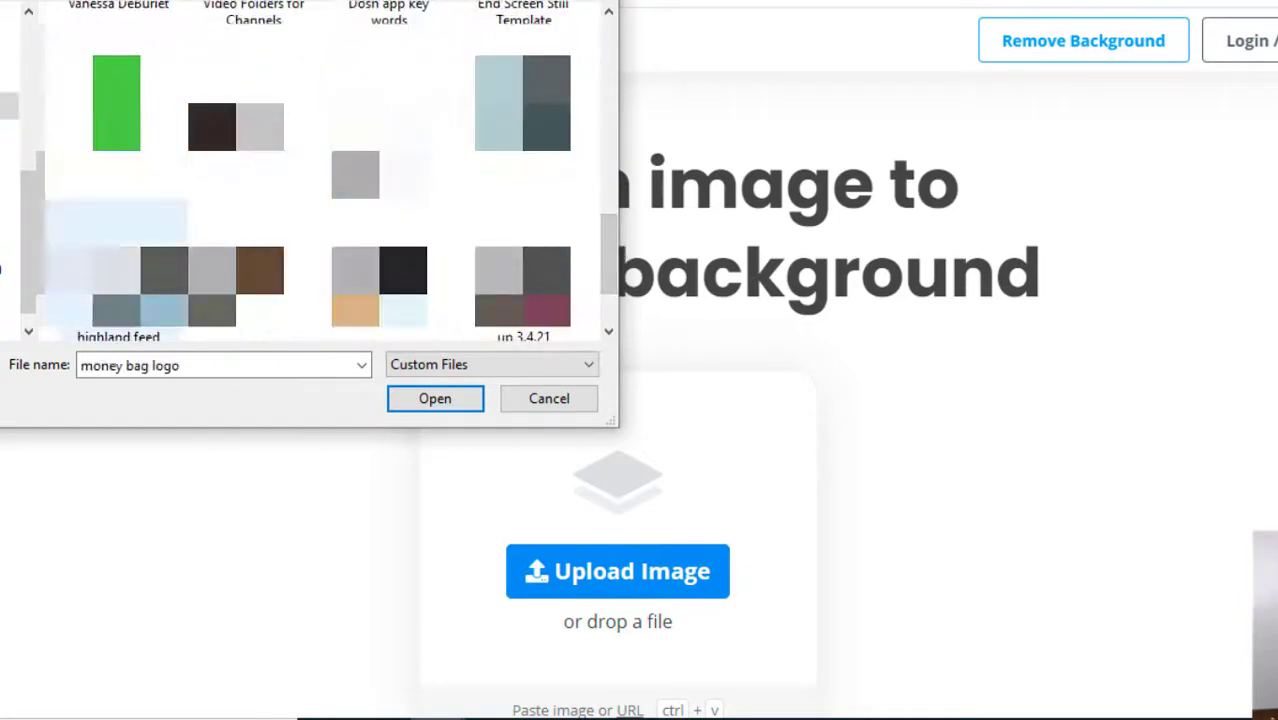
click(430, 398)
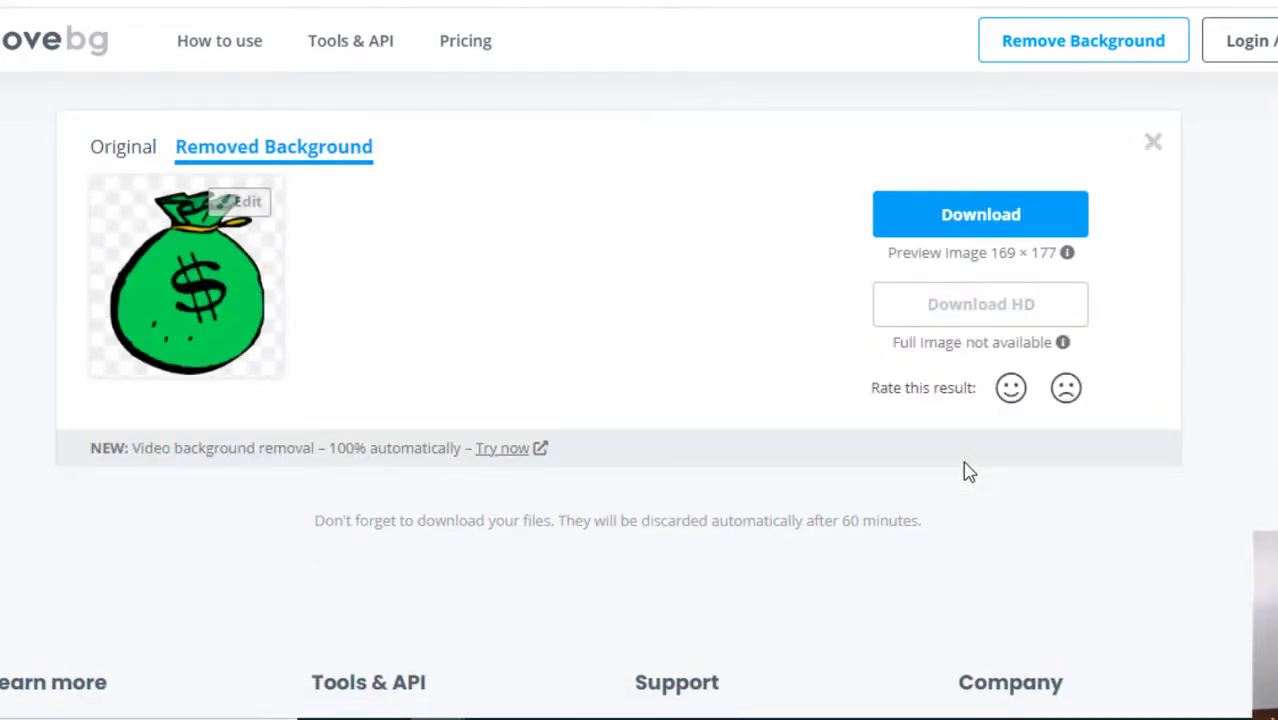
click(904, 218)
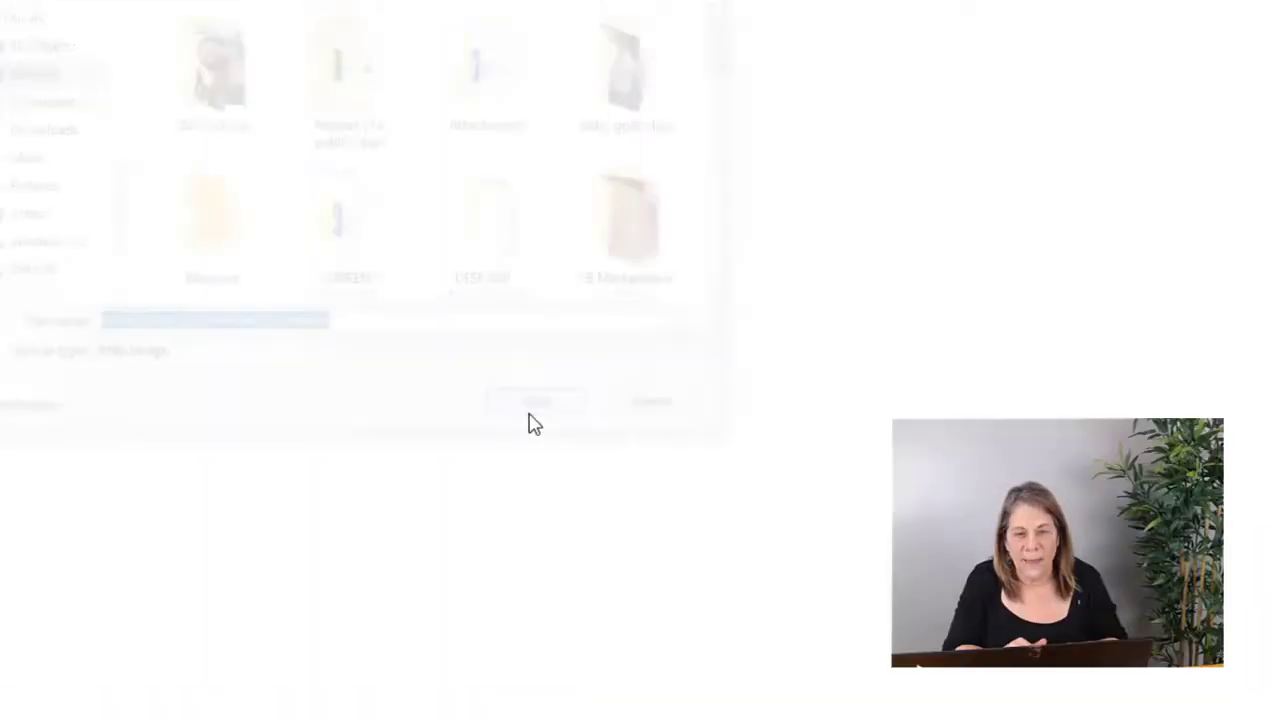
click(528, 420)
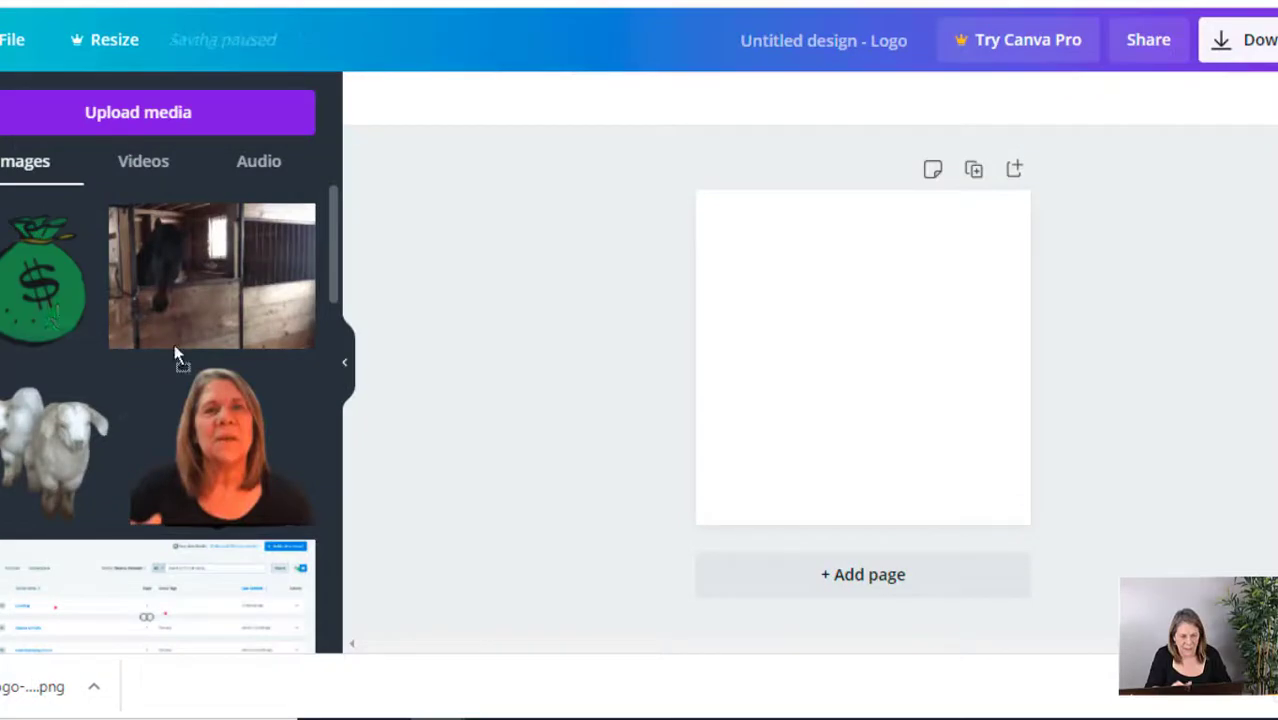
Step: Place the money bag on the logo page, enlarge and centre it, and download as PNG
drag(45, 255, 840, 325)
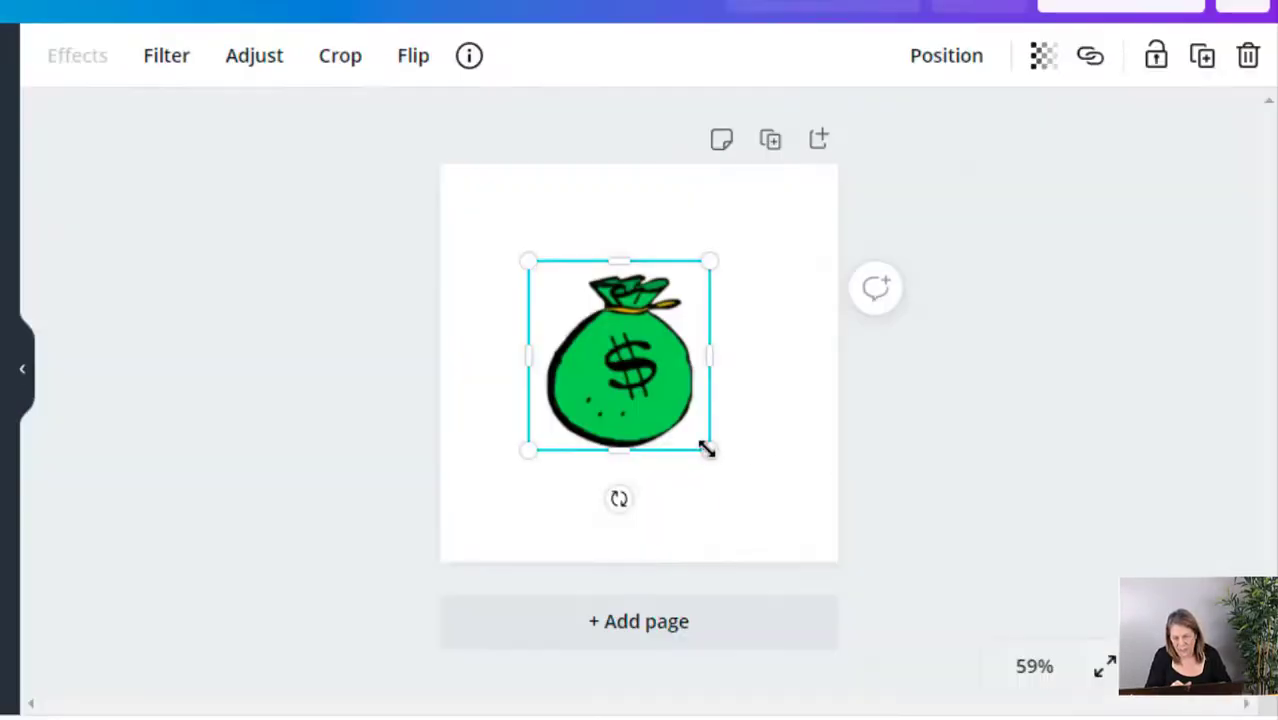
drag(920, 429, 989, 474)
drag(790, 502, 790, 502)
mouse_move(662, 408)
mouse_down()
mouse_move(650, 371)
mouse_move(650, 403)
mouse_up()
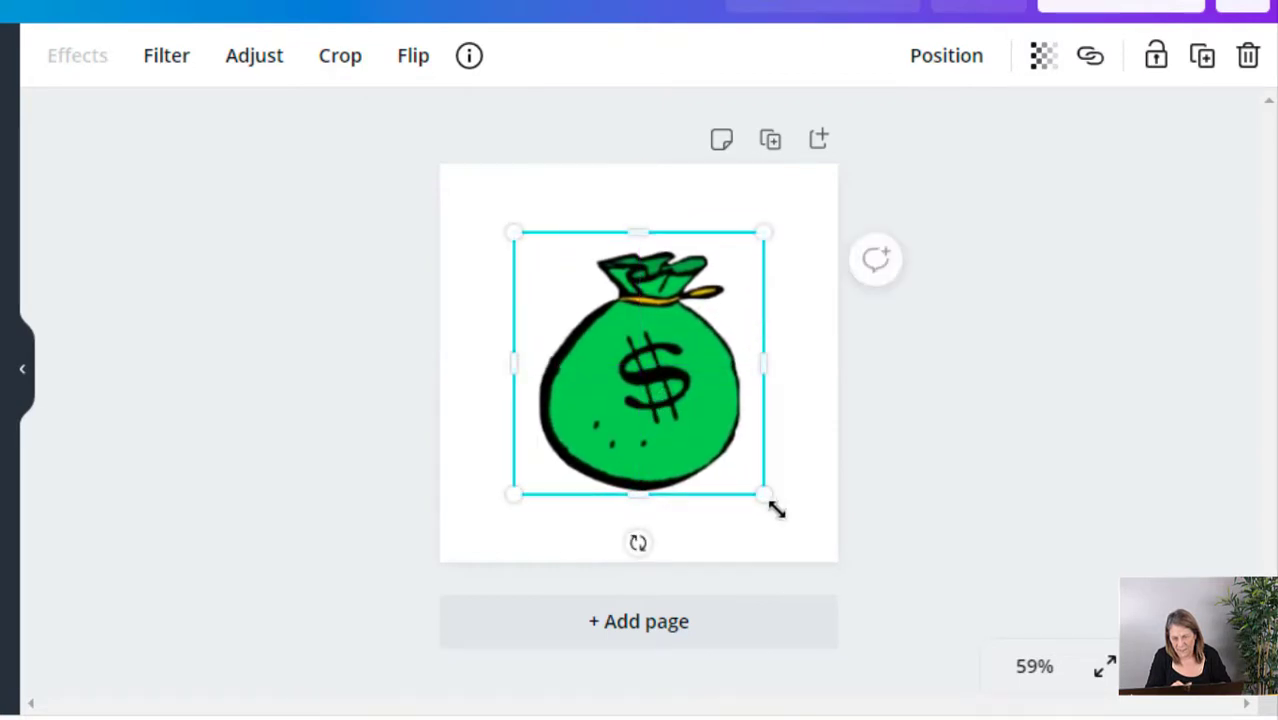
drag(763, 497, 822, 556)
click(1101, 359)
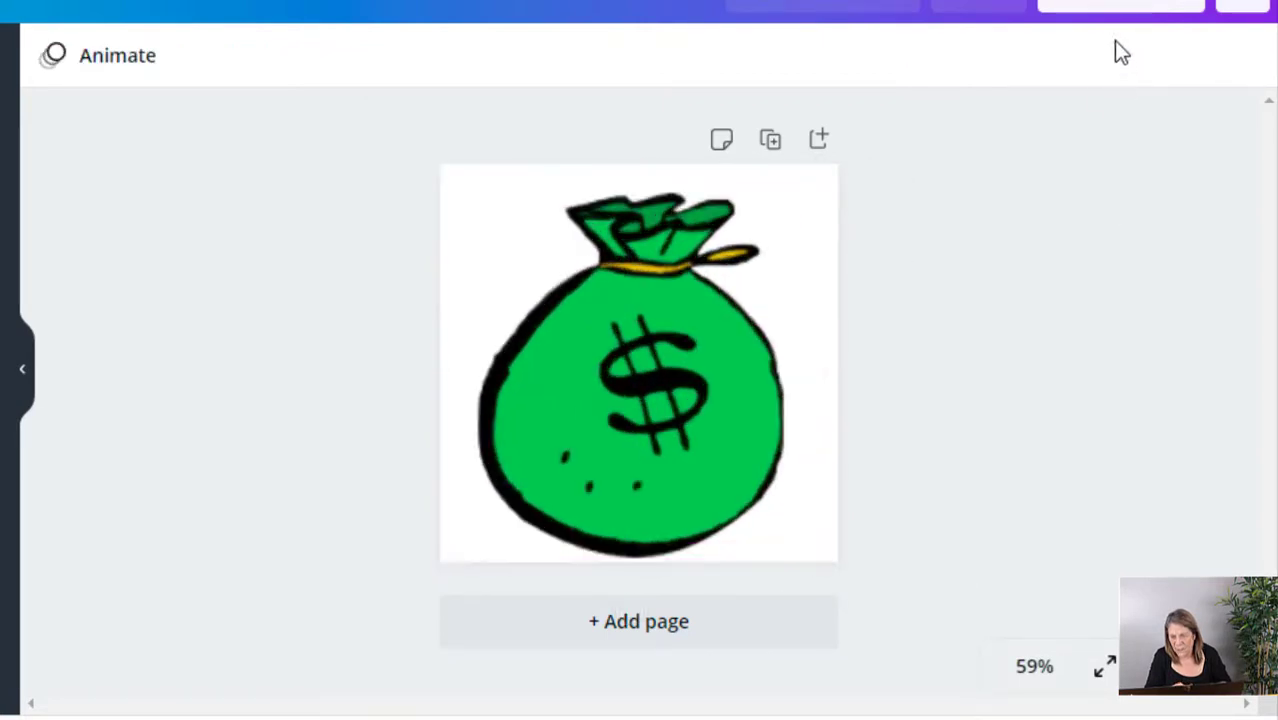
click(1108, 10)
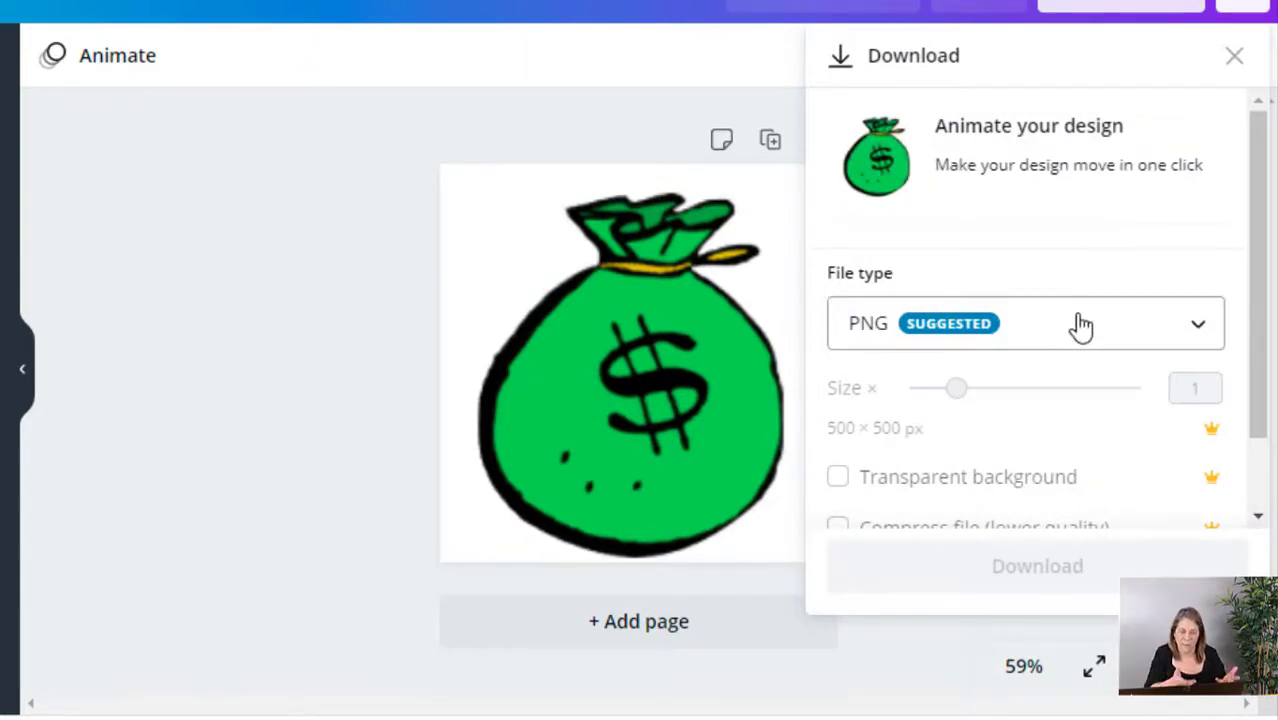
click(1037, 566)
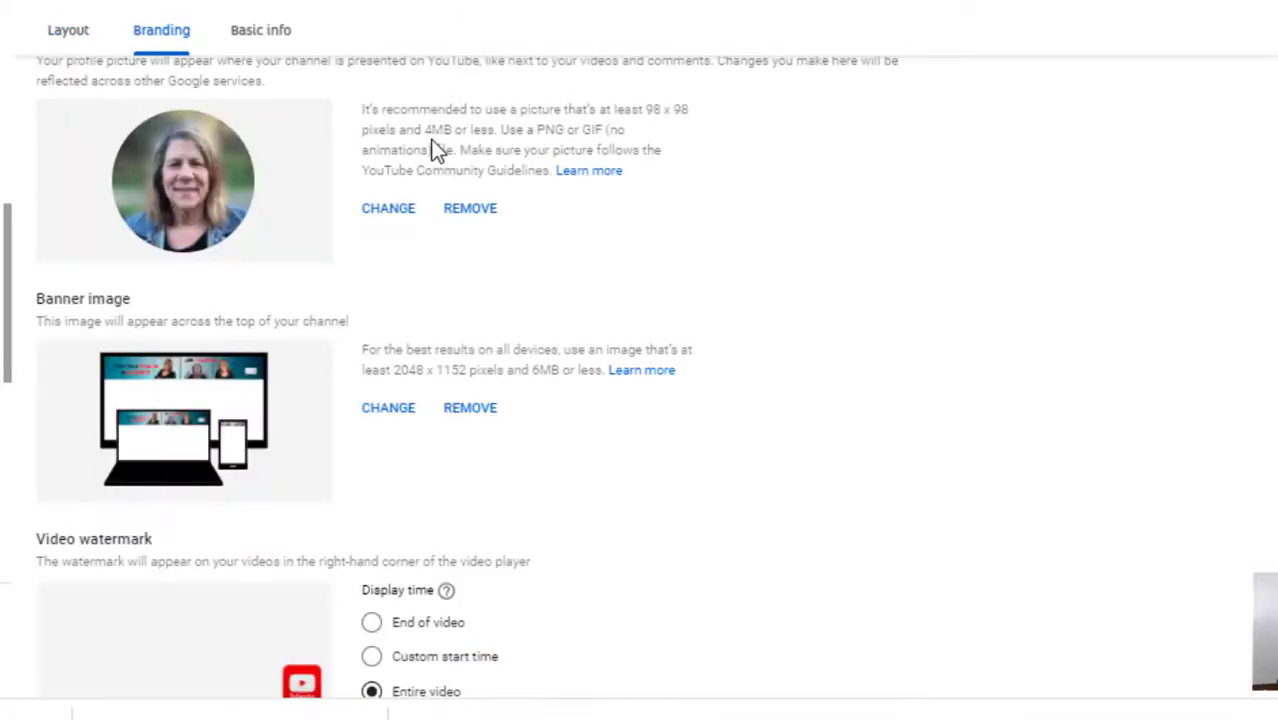
Step: Upload 'money bag watermark' as the video watermark and confirm with DONE
scroll(1203, 580, down, 1)
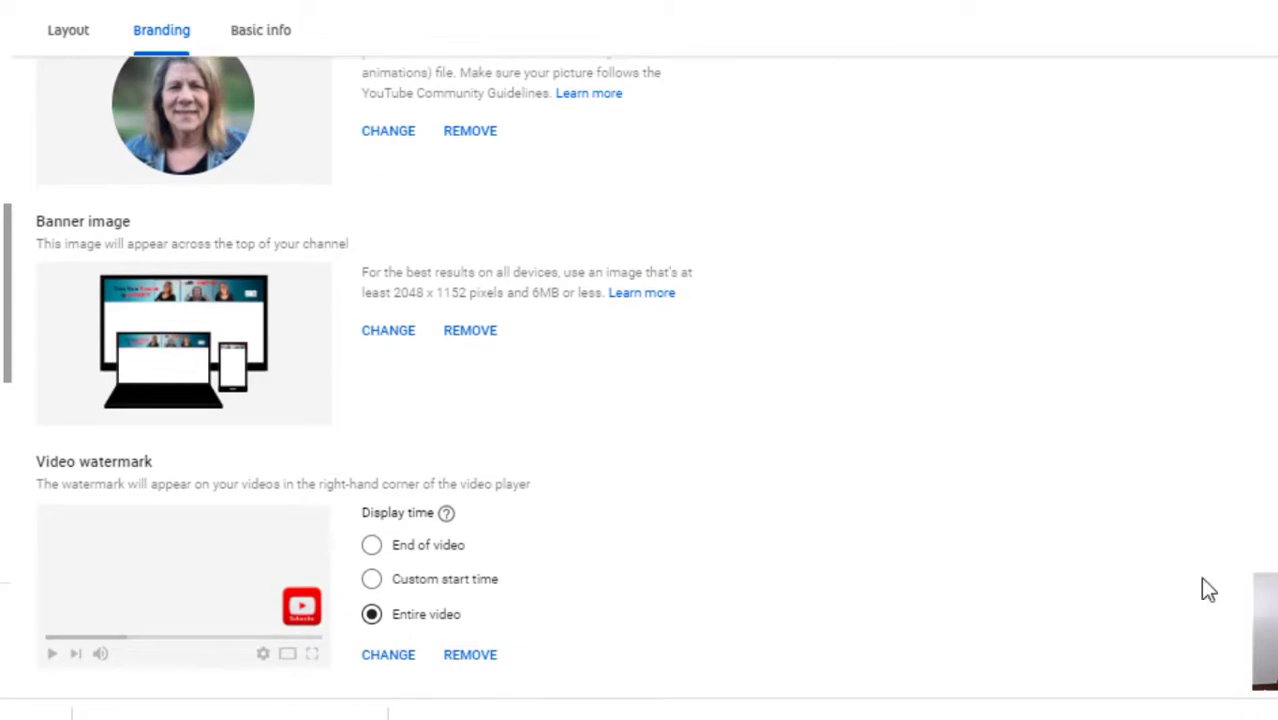
click(390, 664)
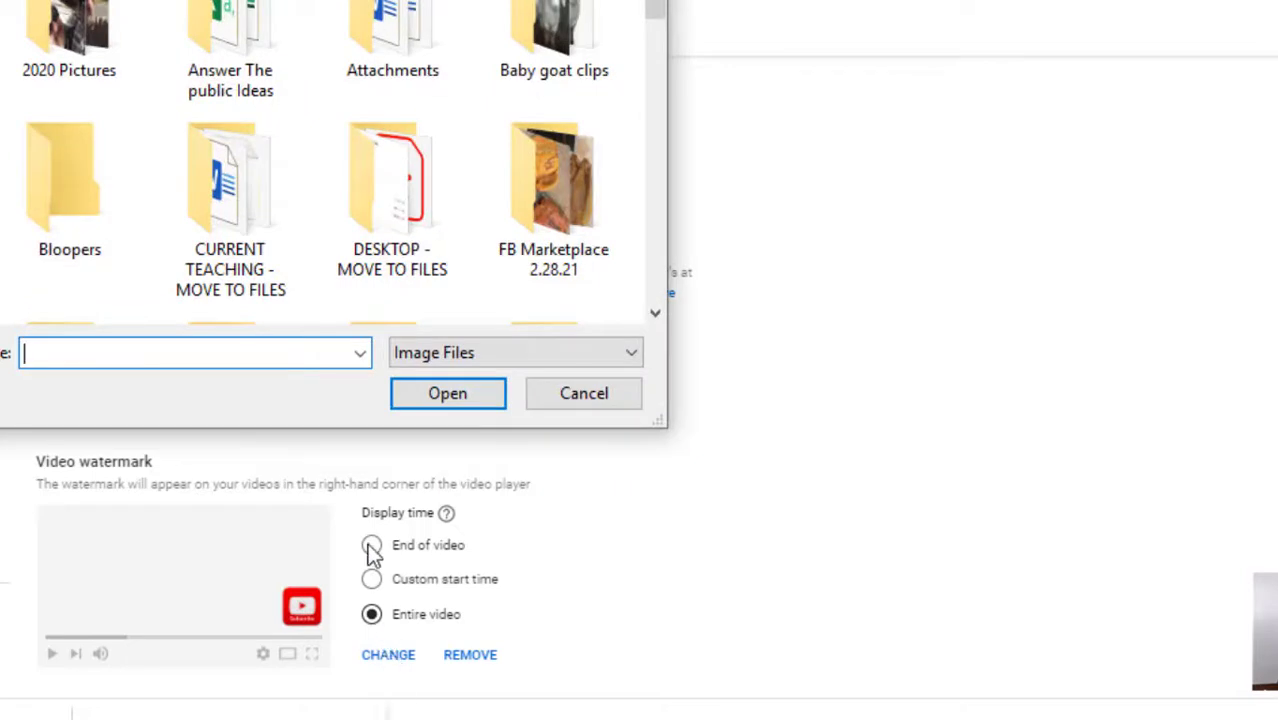
scroll(599, 51, down, 5)
drag(651, 66, 644, 179)
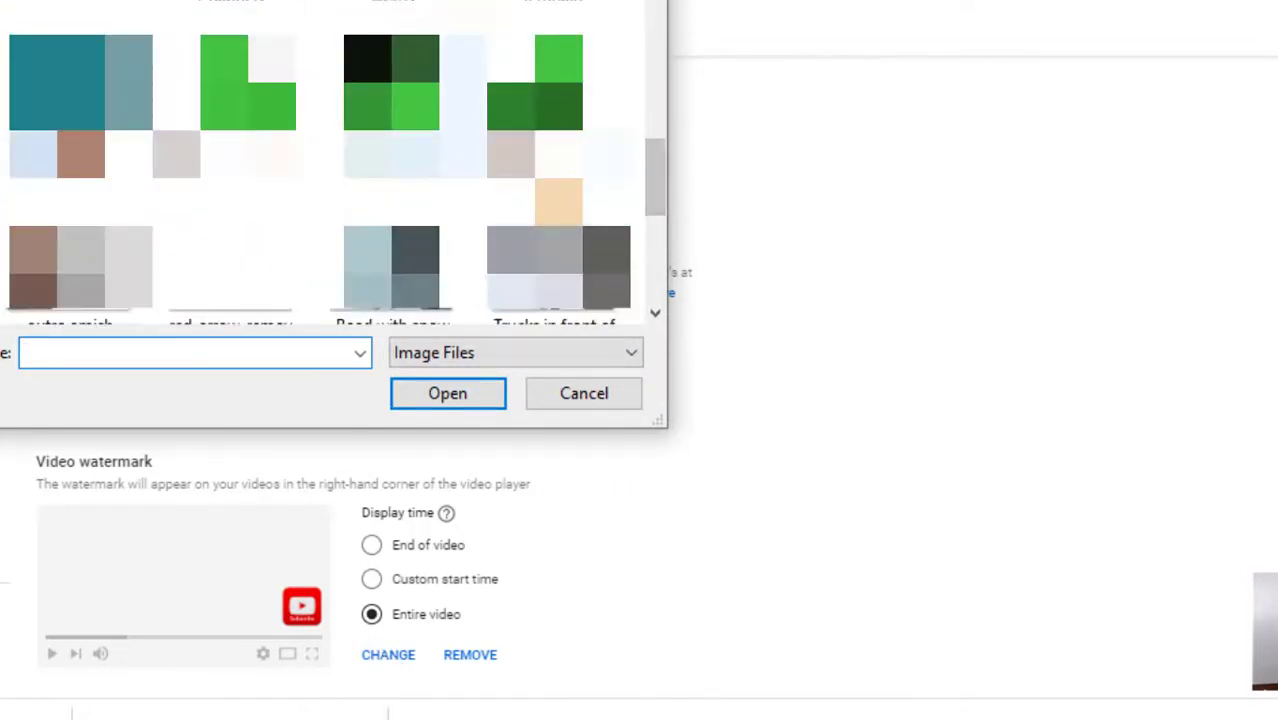
click(414, 100)
click(447, 394)
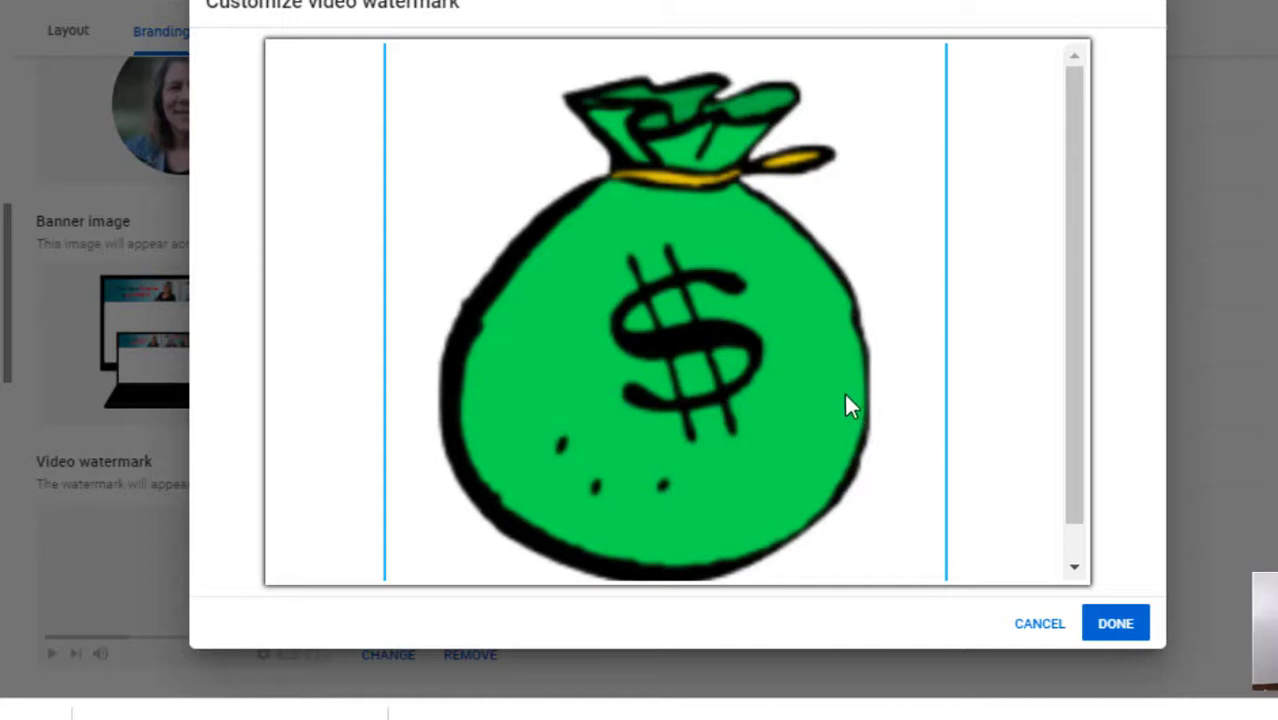
click(1121, 628)
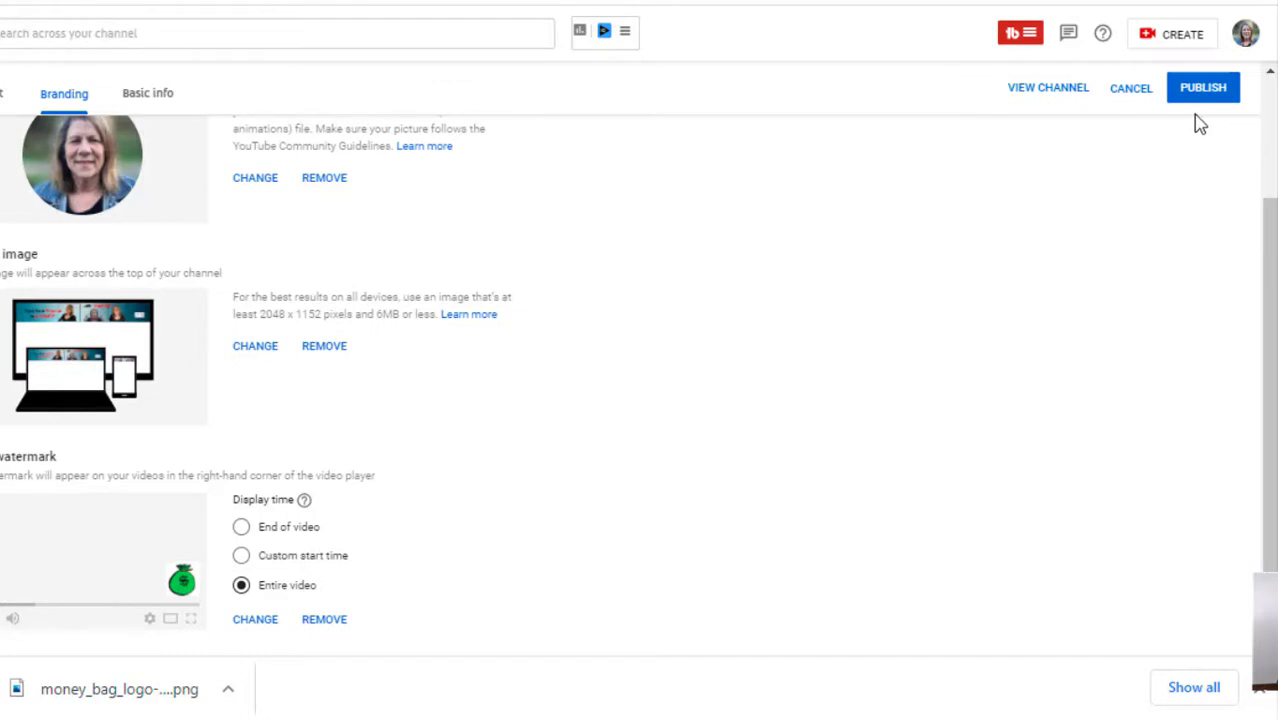
Step: Publish the branding, then follow a video's money bag watermark to the channel home page
click(1200, 88)
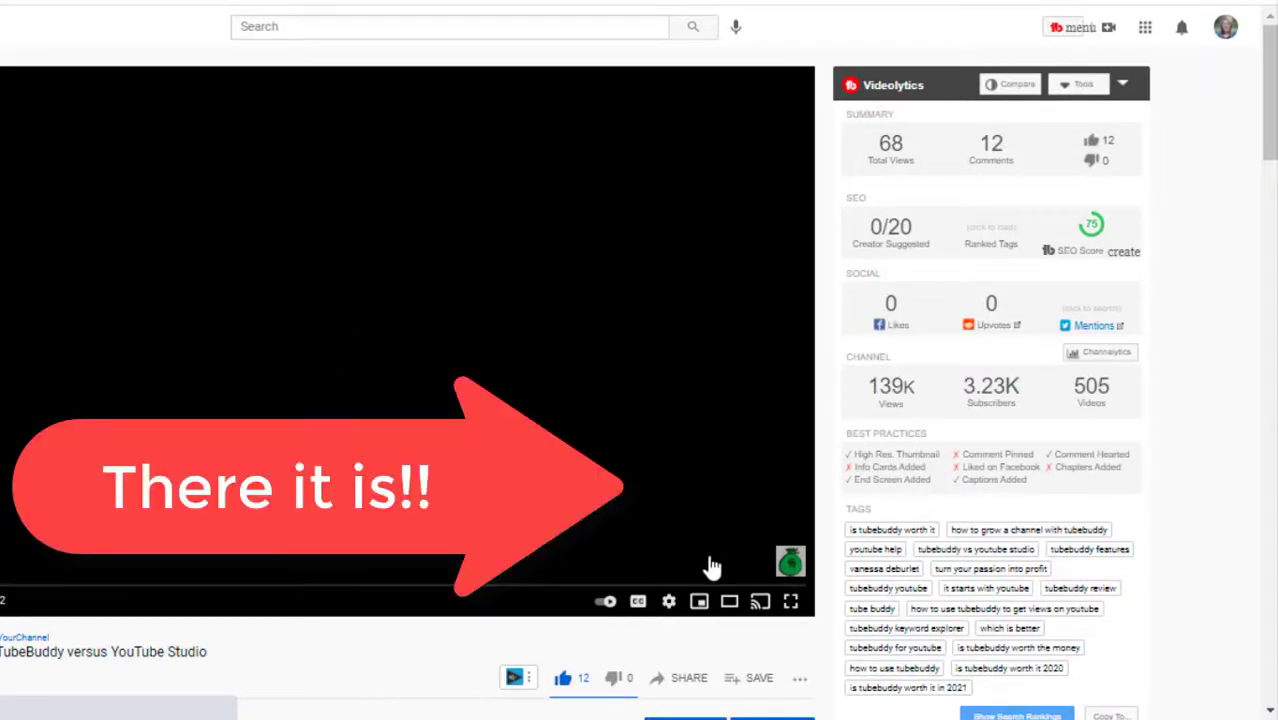
mouse_move(788, 566)
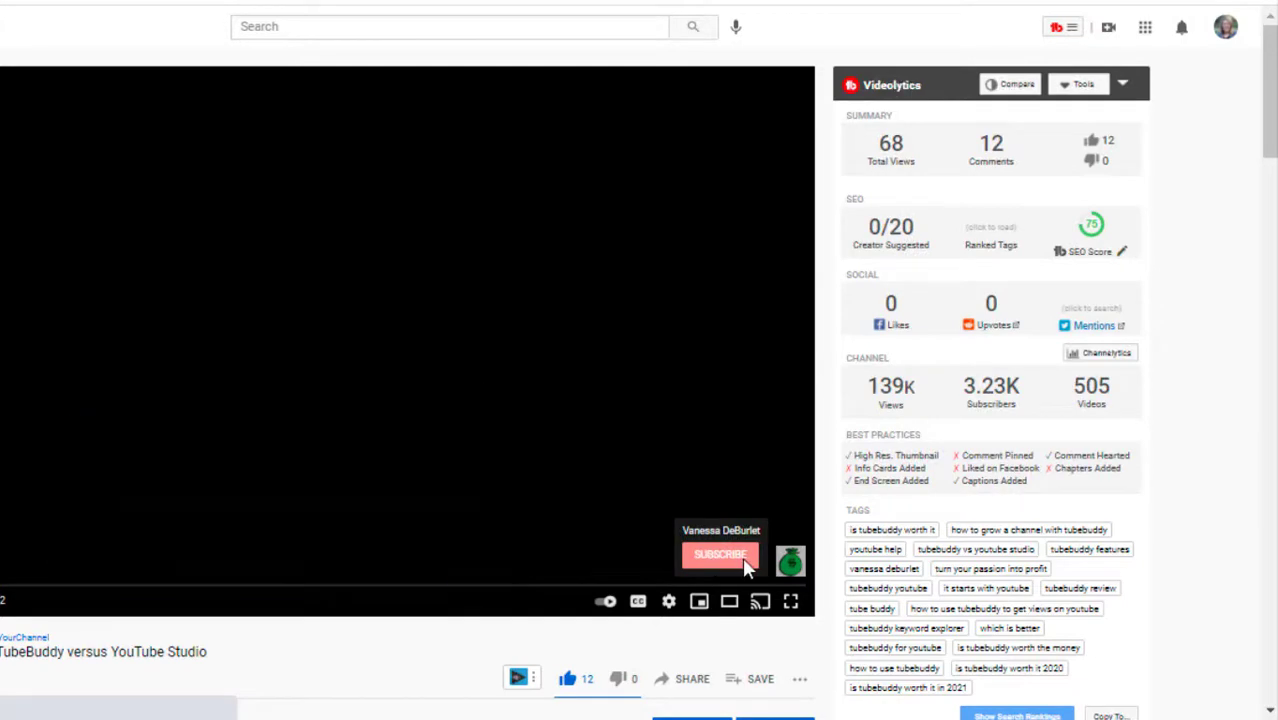
click(745, 566)
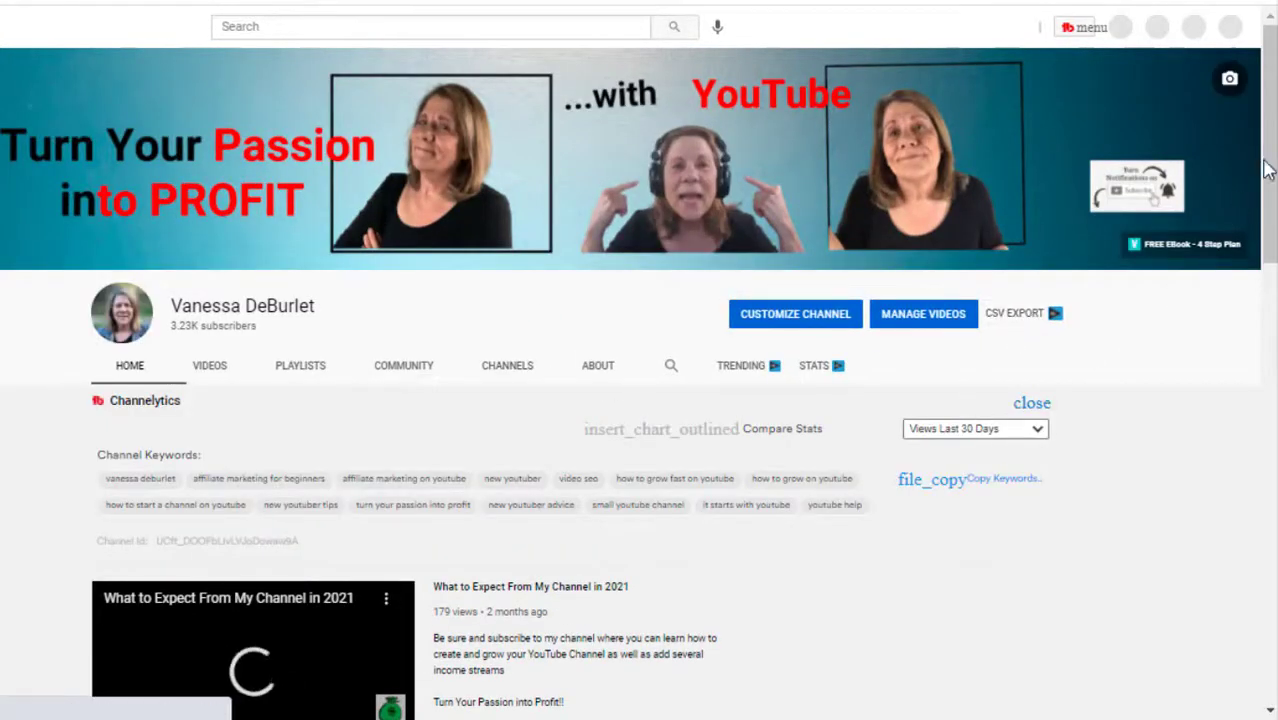
scroll(1228, 160, down, 4)
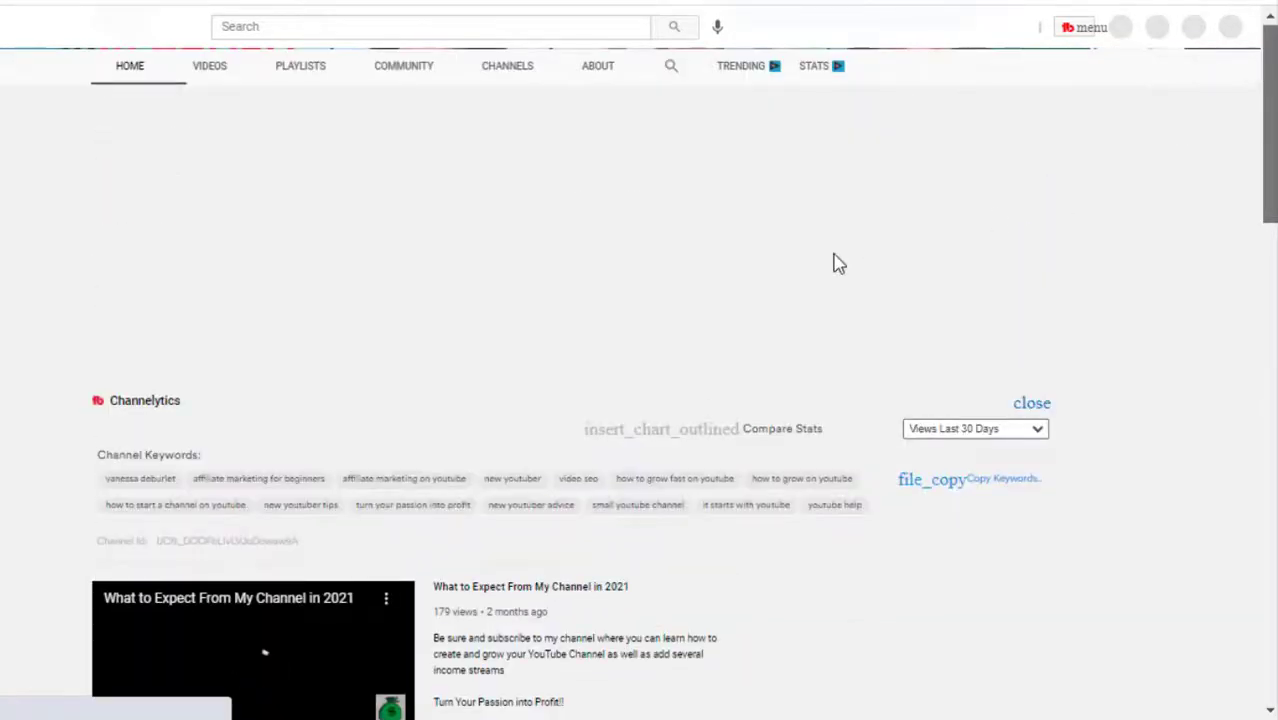